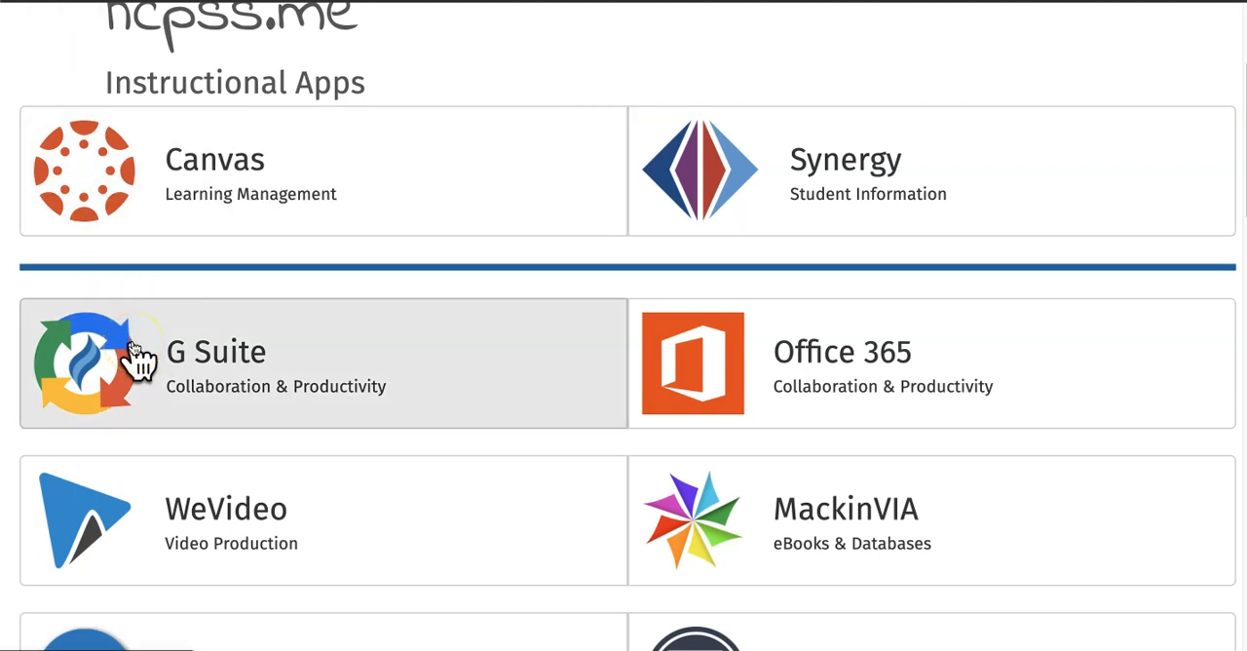
Step: Go to Google Drive through G Suite and launch SketchUp for Schools from the Google apps
{"action": "left_click", "coordinate": [134, 347]}
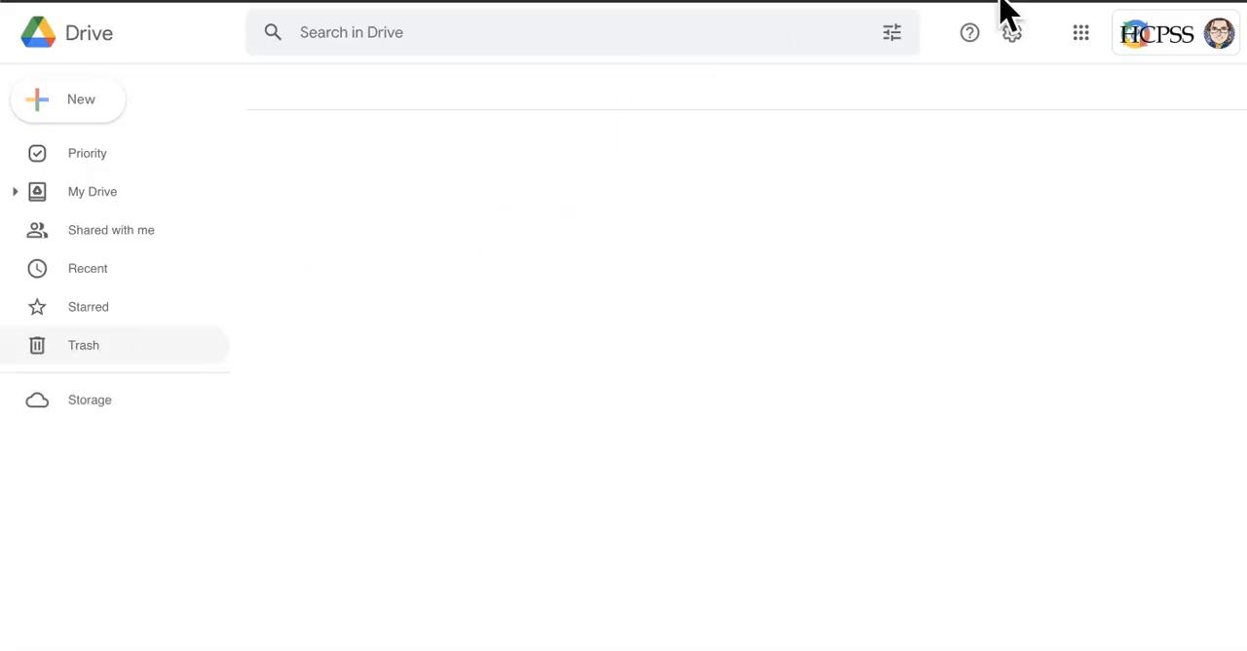
{"action": "left_click", "coordinate": [1083, 34]}
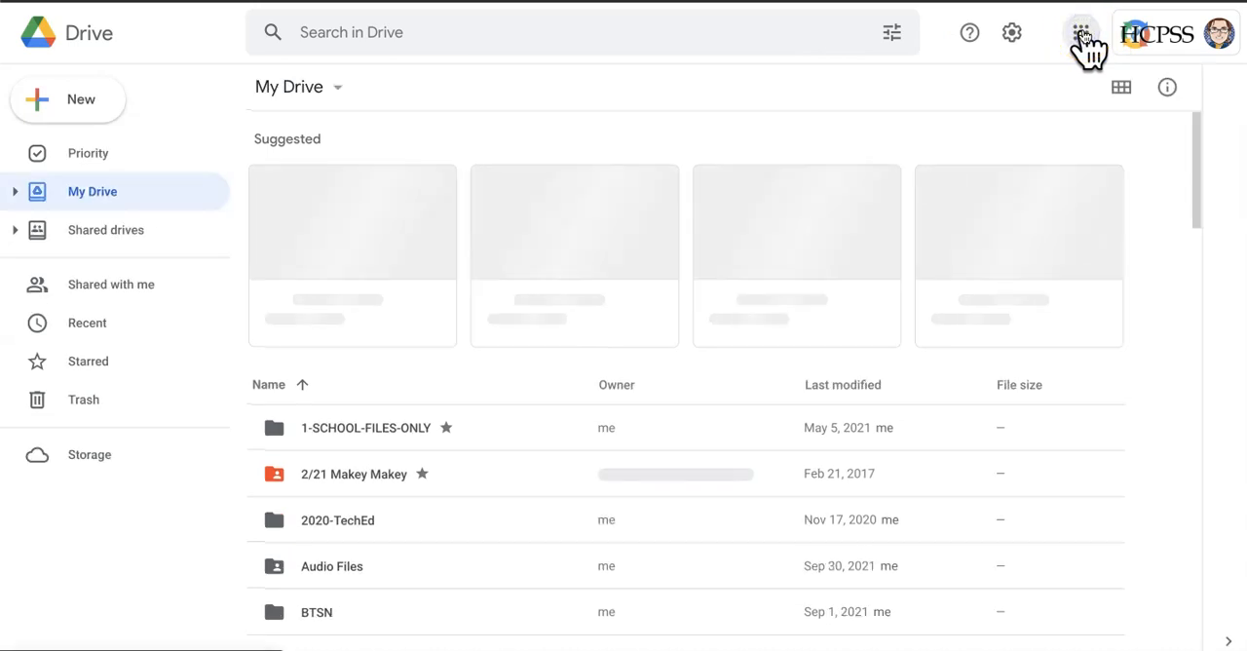
{"action": "left_click", "coordinate": [1084, 35]}
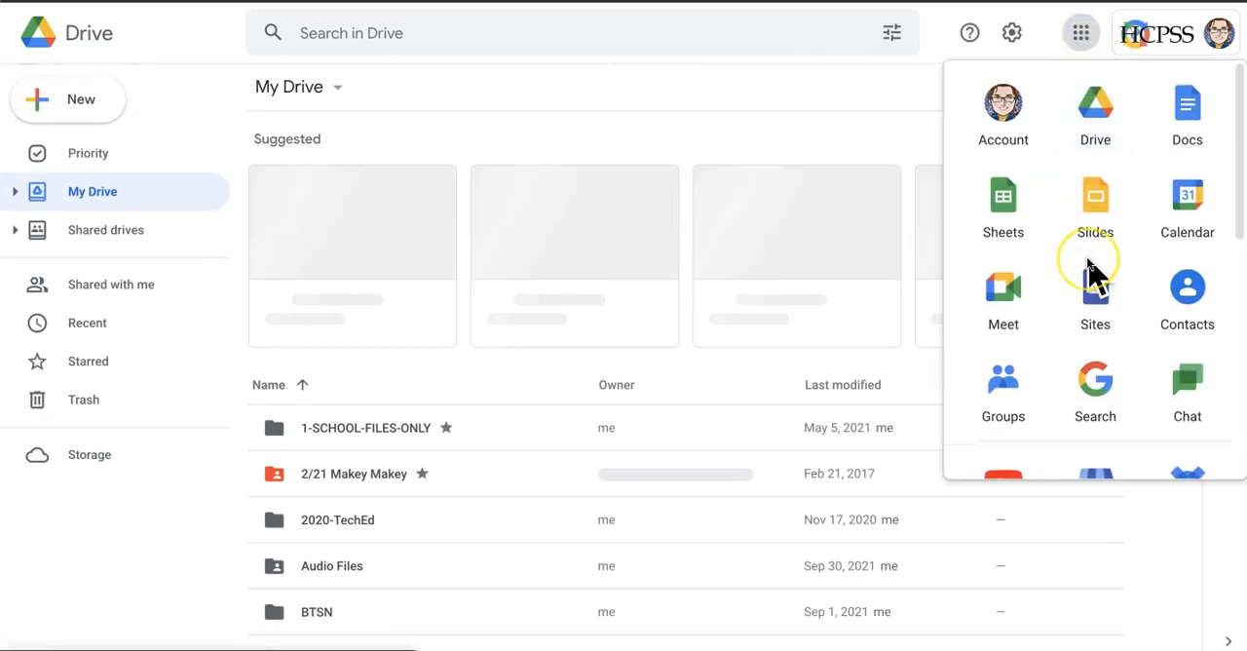
{"action": "scroll", "coordinate": [1091, 277], "scroll_direction": "down", "scroll_amount": 5}
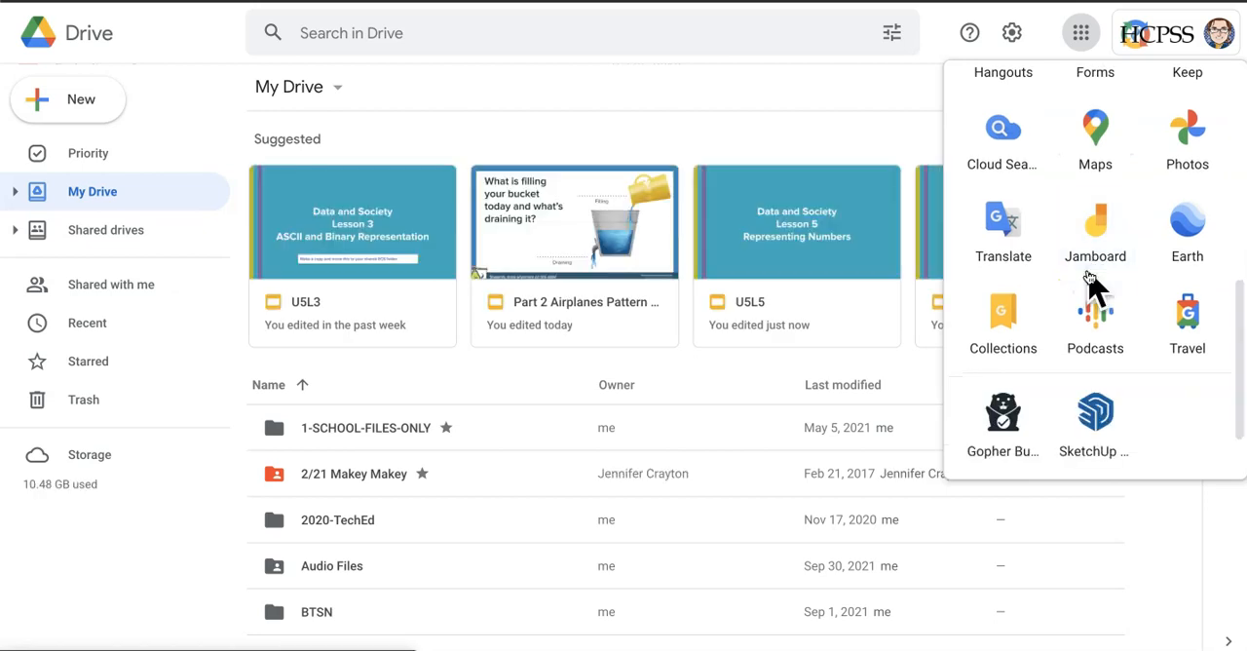
{"action": "left_click", "coordinate": [1102, 326]}
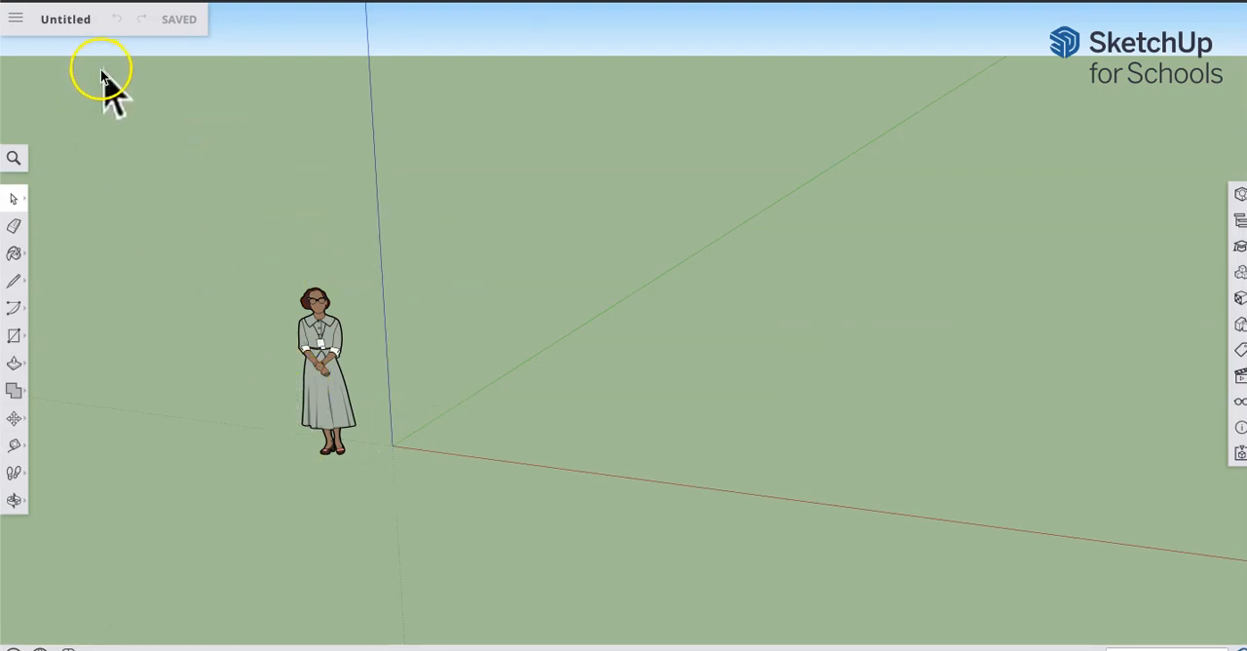
Step: Save the untitled model as PuzzlePieces in the FOT folder of My Drive
{"action": "left_click", "coordinate": [66, 29]}
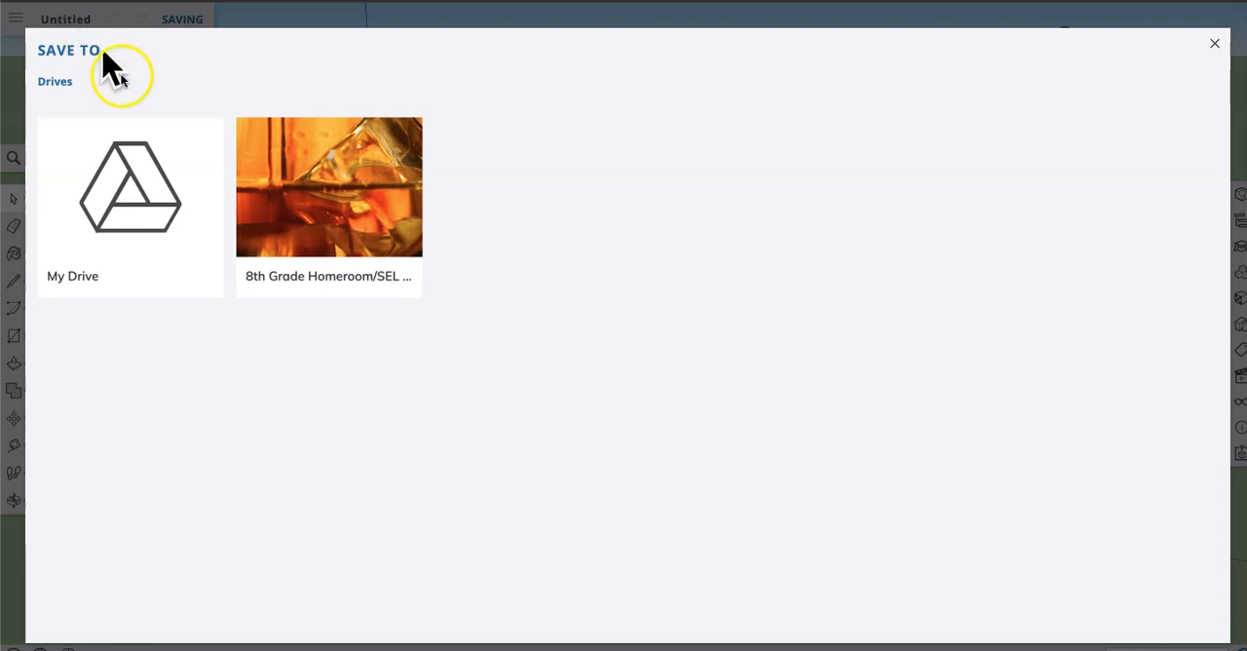
{"action": "left_click", "coordinate": [114, 187]}
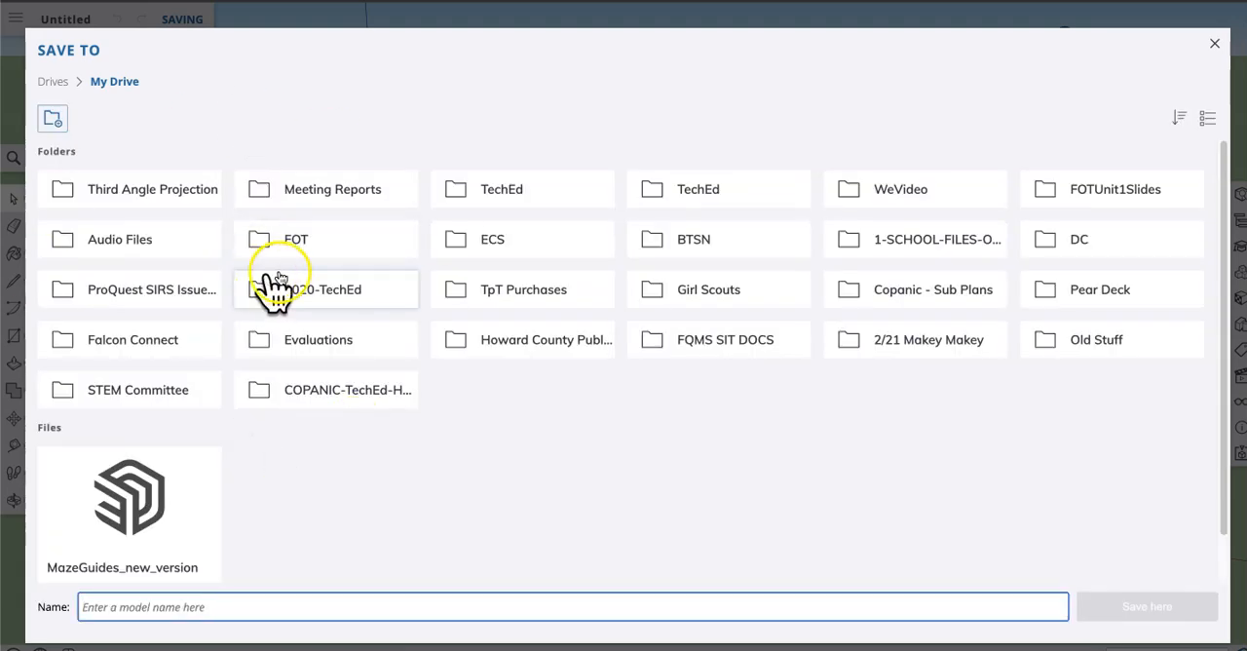
{"action": "left_click", "coordinate": [297, 243]}
{"action": "left_click", "coordinate": [152, 605]}
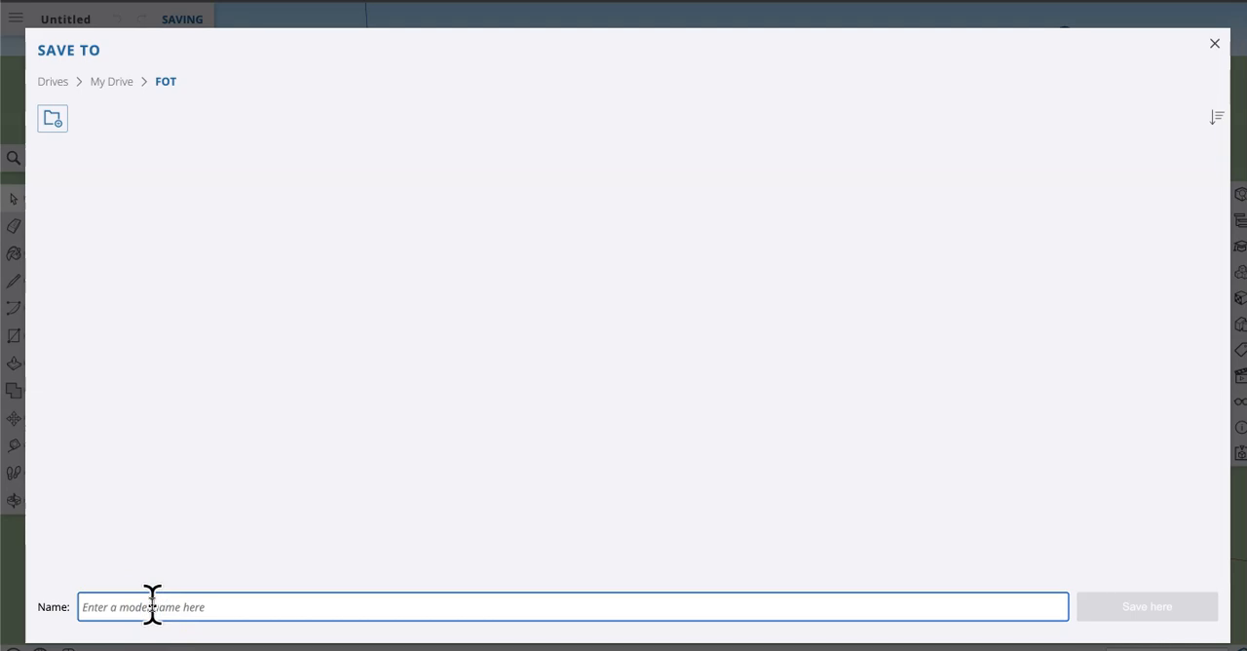
{"action": "type", "text": "PuzzlePieces"}
{"action": "left_click", "coordinate": [1108, 606]}
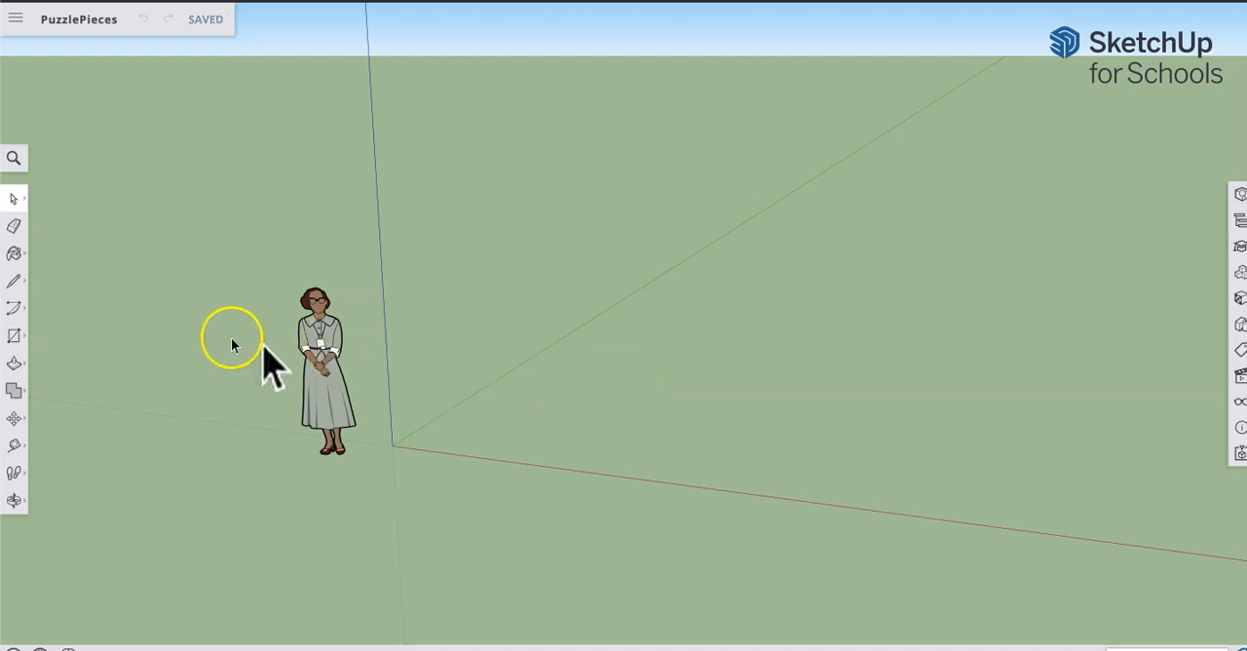
Step: Draw a rectangle on the ground near the origin and resize it to a very small square with exact dimensions
{"action": "left_click", "coordinate": [16, 337]}
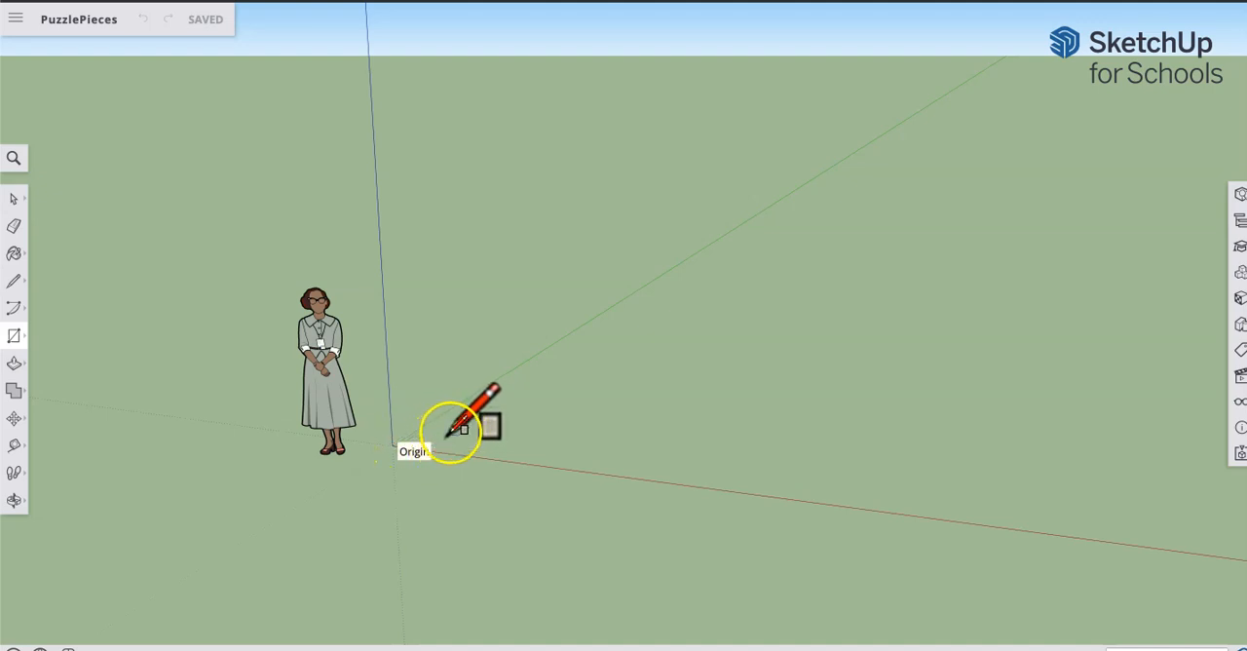
{"action": "mouse_move", "coordinate": [452, 429]}
{"action": "left_mouse_down"}
{"action": "mouse_move", "coordinate": [498, 418]}
{"action": "mouse_move", "coordinate": [539, 439]}
{"action": "mouse_move", "coordinate": [547, 403]}
{"action": "mouse_move", "coordinate": [588, 366]}
{"action": "mouse_move", "coordinate": [717, 409]}
{"action": "mouse_move", "coordinate": [724, 386]}
{"action": "mouse_move", "coordinate": [696, 366]}
{"action": "left_mouse_up"}
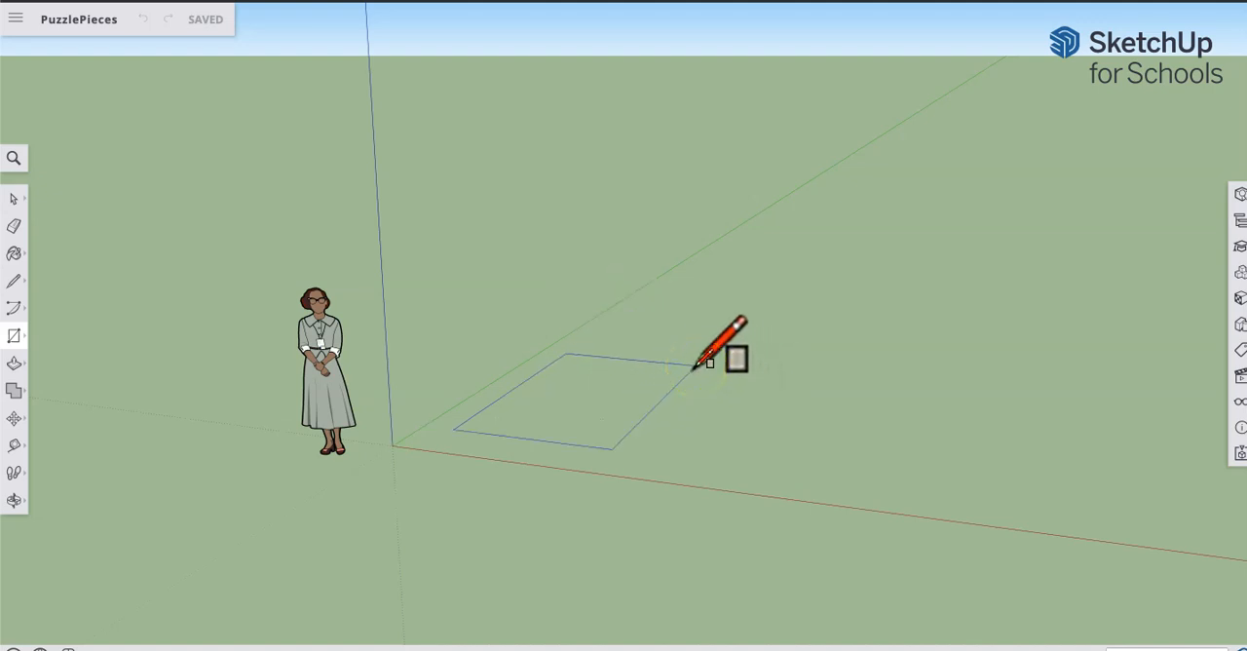
{"action": "left_click", "coordinate": [694, 366]}
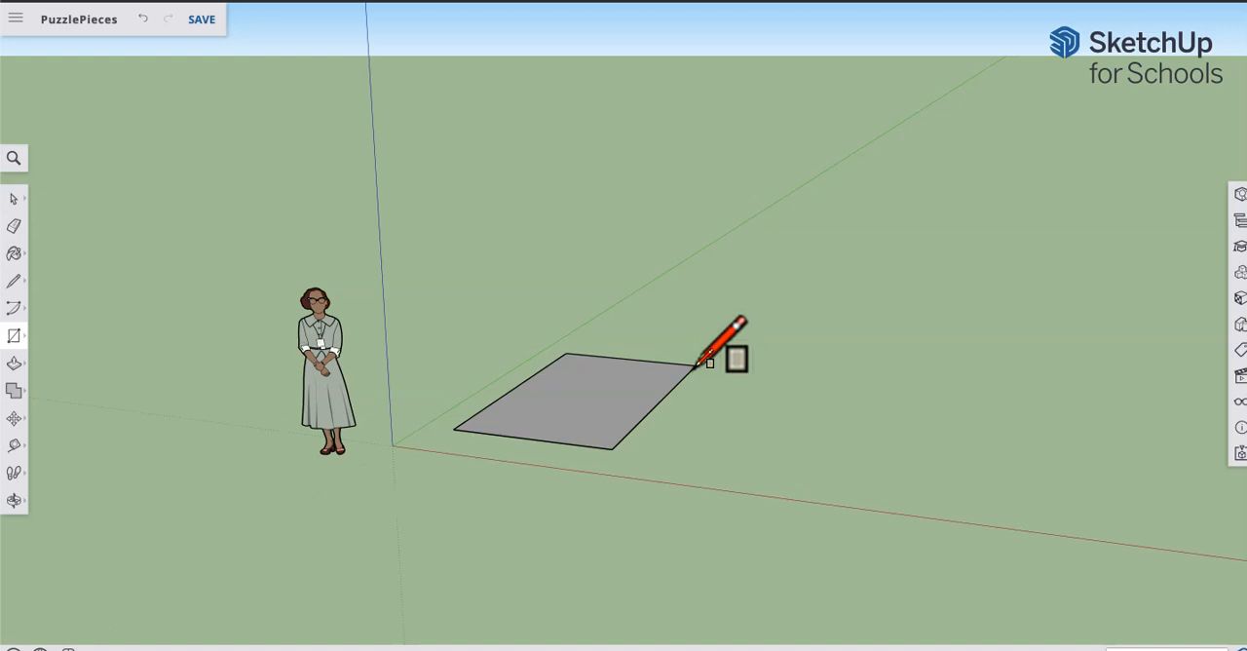
{"action": "key", "text": "Return"}
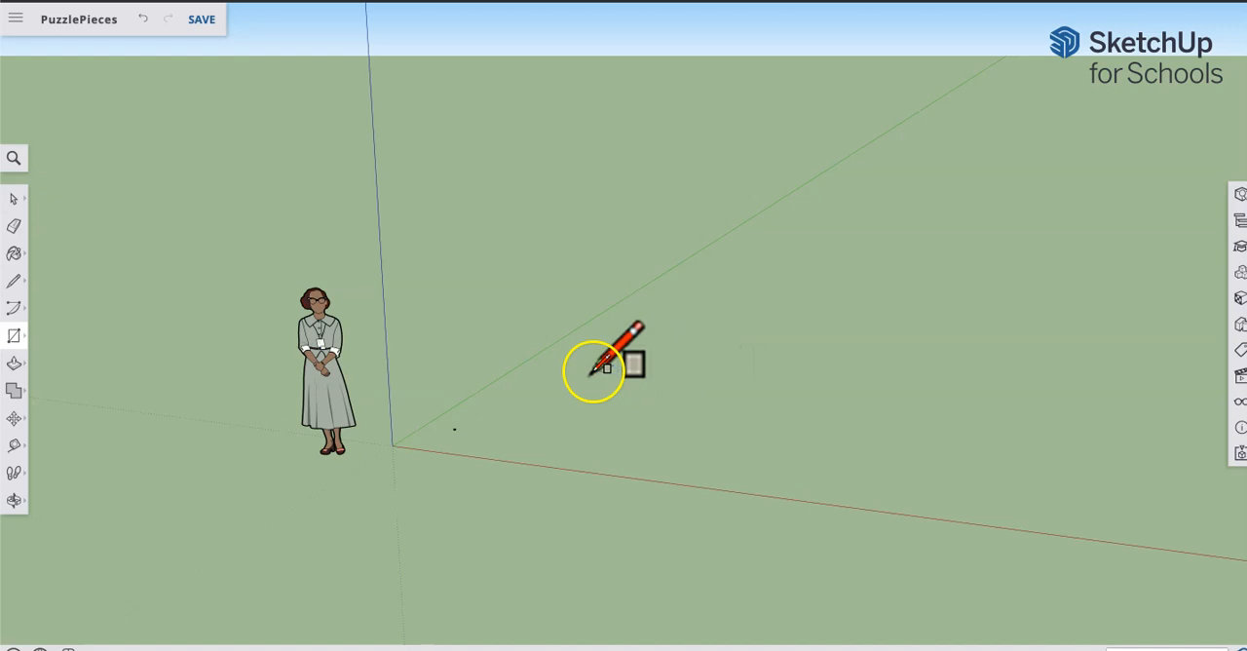
Step: Delete the standing human figure beside the origin
{"action": "scroll", "coordinate": [461, 424], "scroll_direction": "up", "scroll_amount": 5}
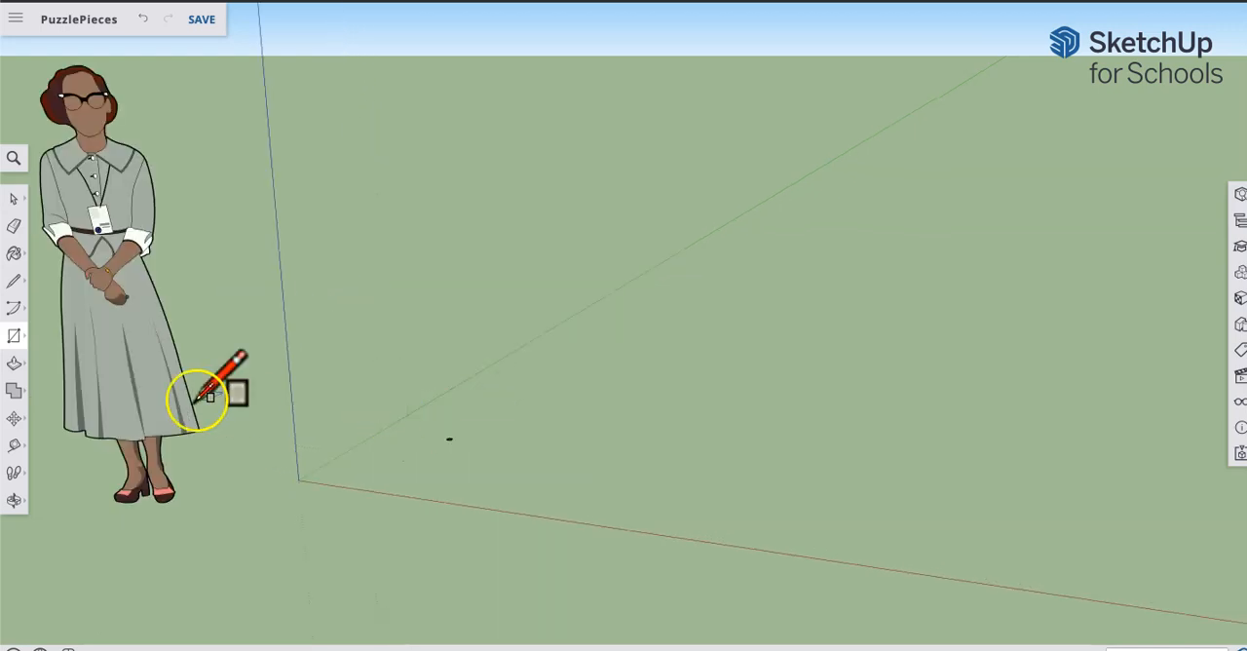
{"action": "scroll", "coordinate": [685, 421], "scroll_direction": "down", "scroll_amount": 4}
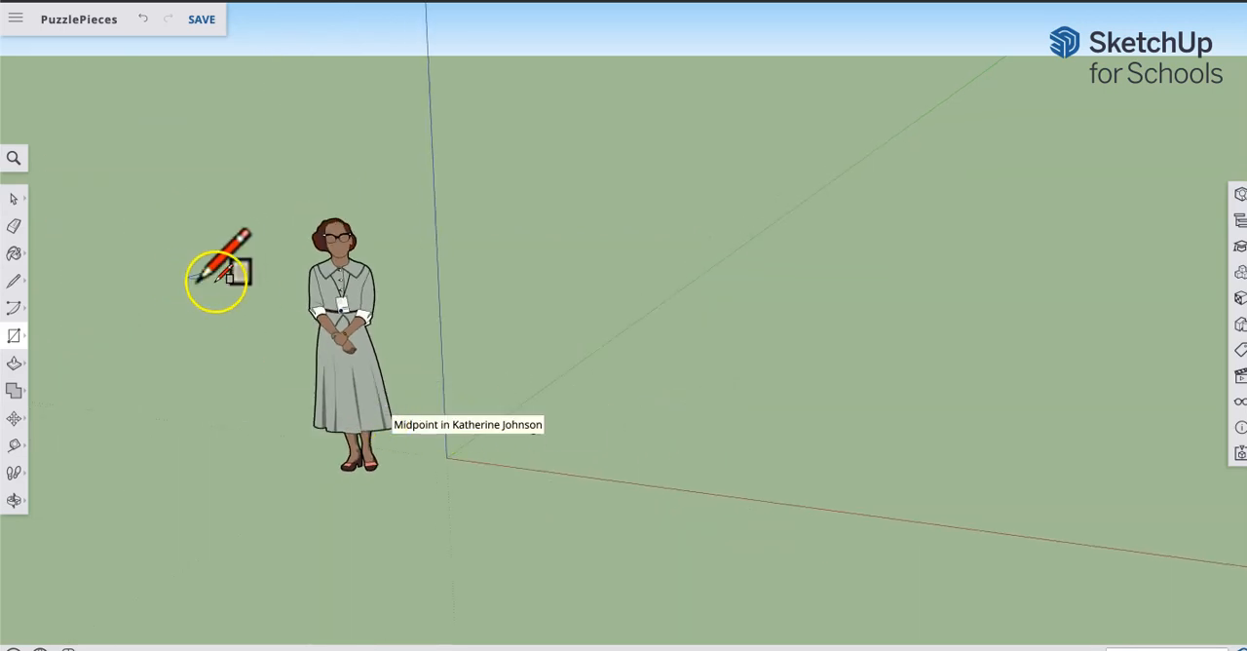
{"action": "left_click", "coordinate": [13, 199]}
{"action": "left_click", "coordinate": [348, 378]}
{"action": "key", "text": "Delete"}
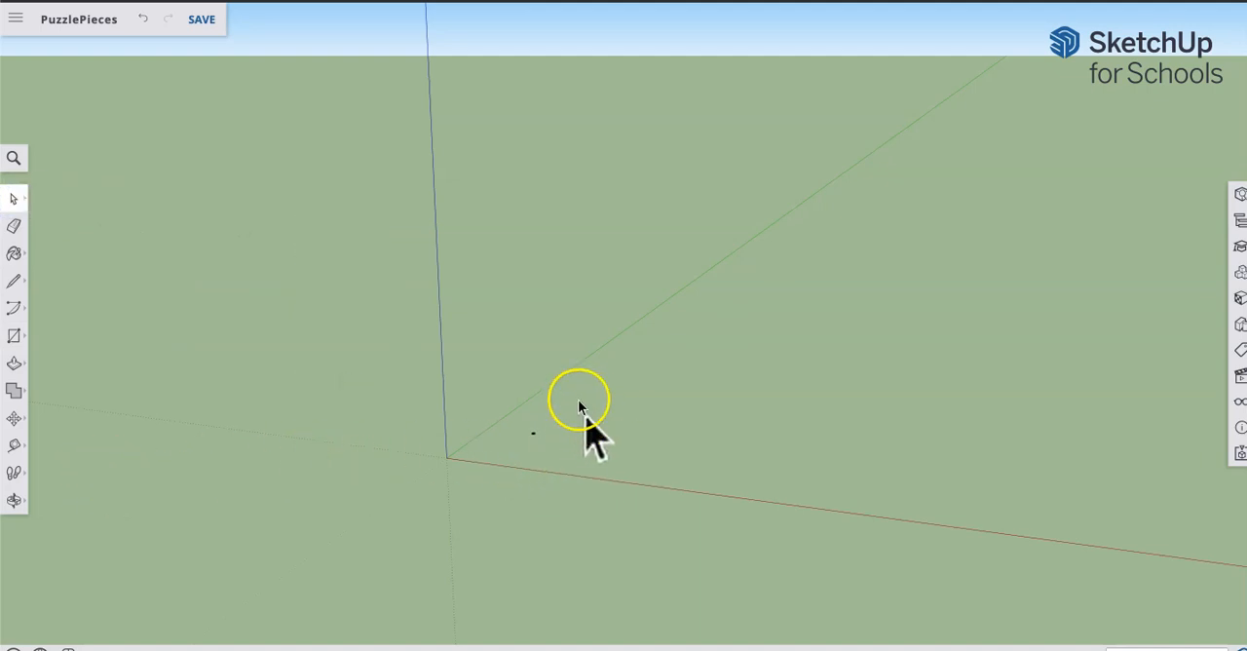
Step: Extrude the small square upward with Push/Pull into a block about half as tall as it is wide
{"action": "left_click", "coordinate": [15, 501]}
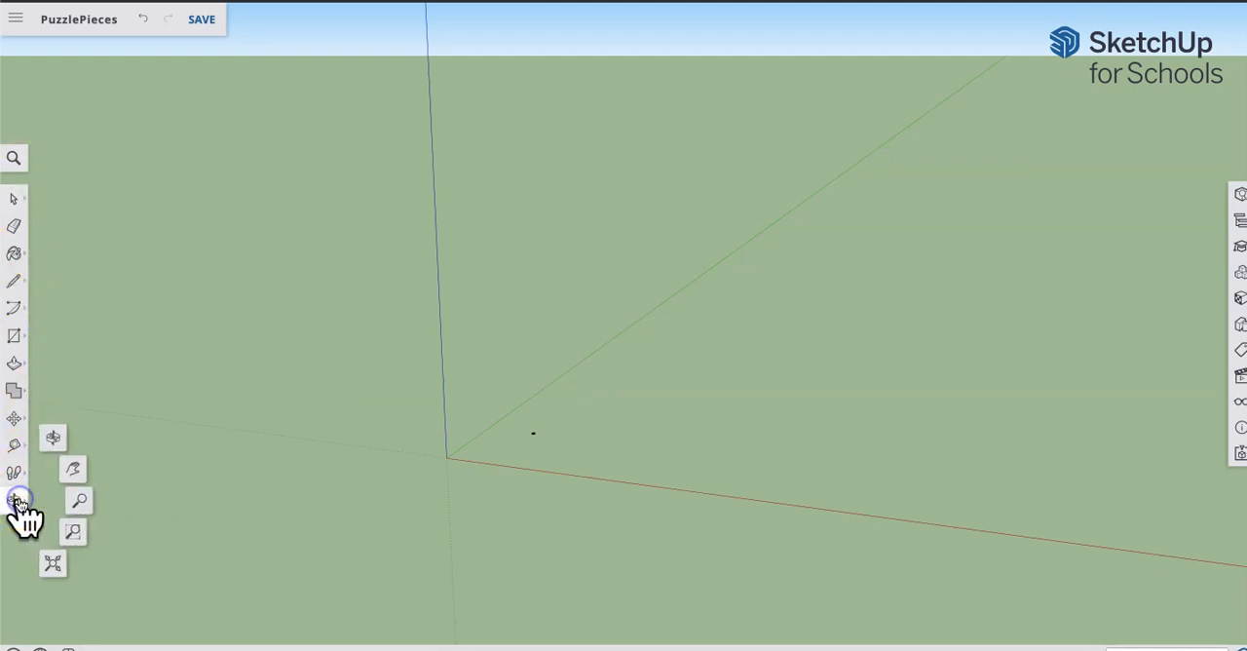
{"action": "left_click", "coordinate": [53, 565]}
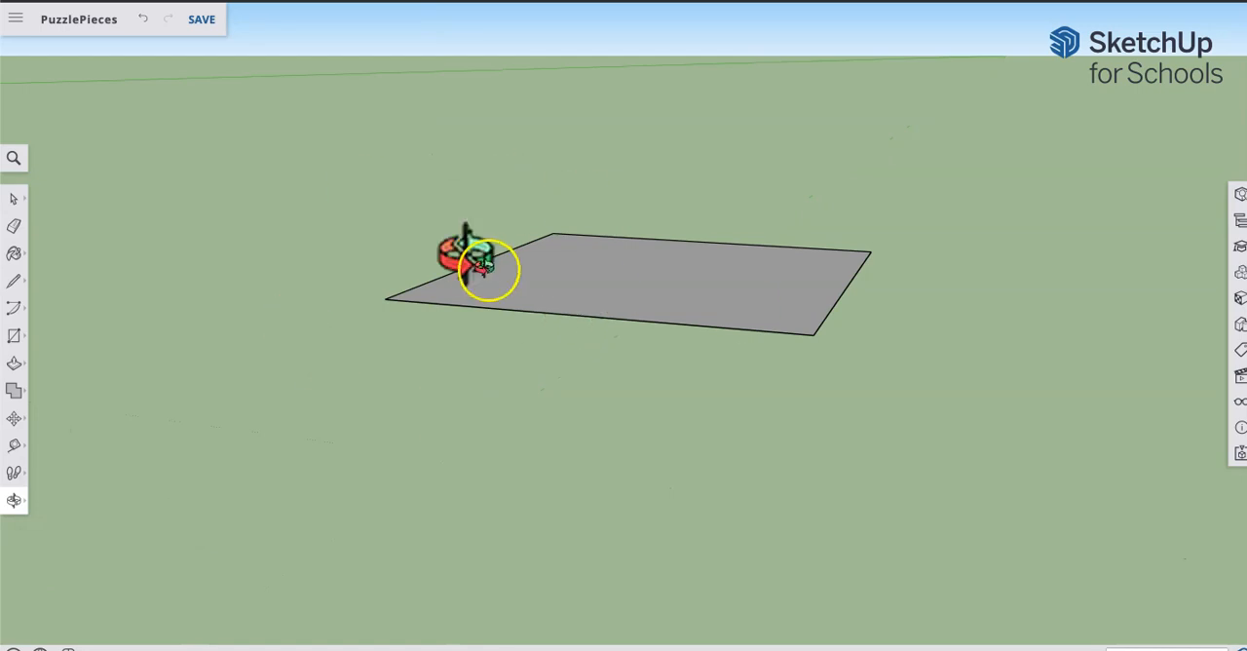
{"action": "left_click_drag", "start_coordinate": [735, 200], "coordinate": [667, 315]}
{"action": "scroll", "coordinate": [670, 315], "scroll_direction": "down", "scroll_amount": 5}
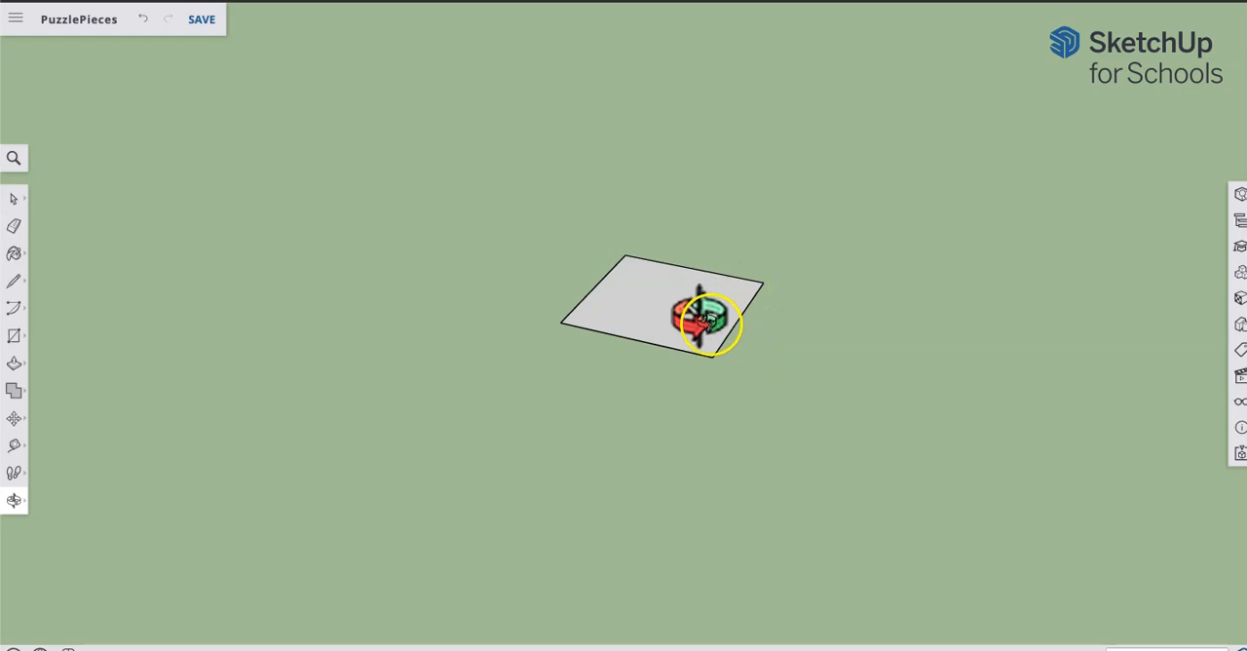
{"action": "left_click", "coordinate": [15, 368]}
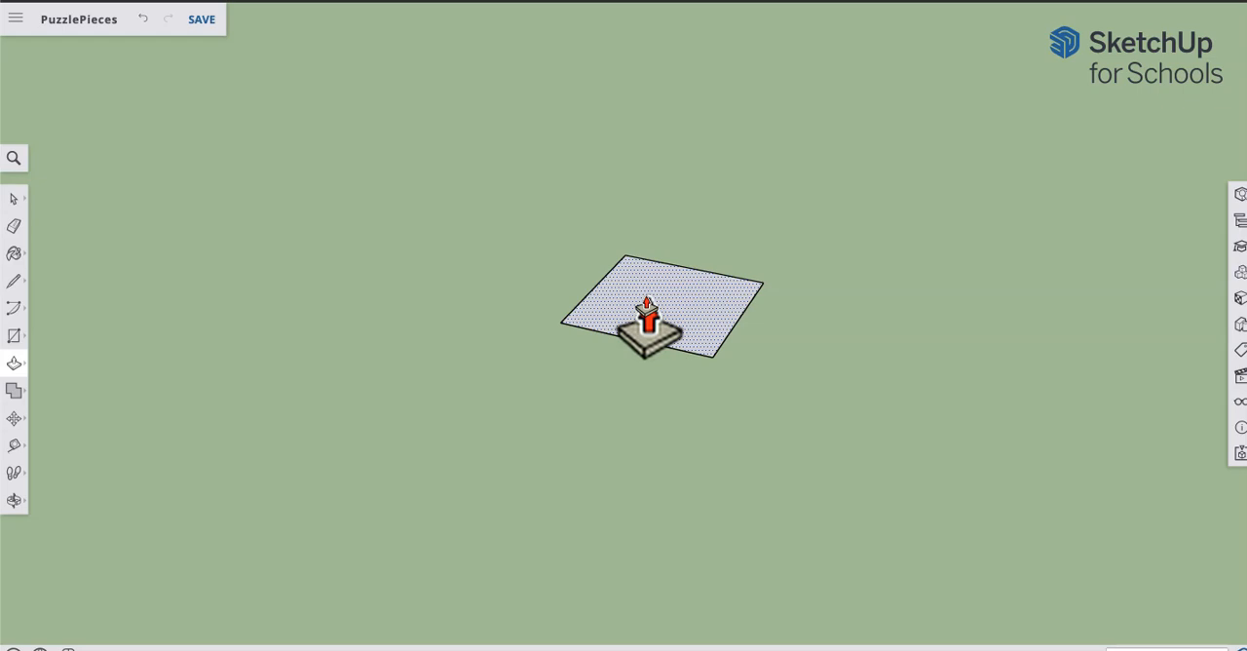
{"action": "left_click", "coordinate": [648, 319]}
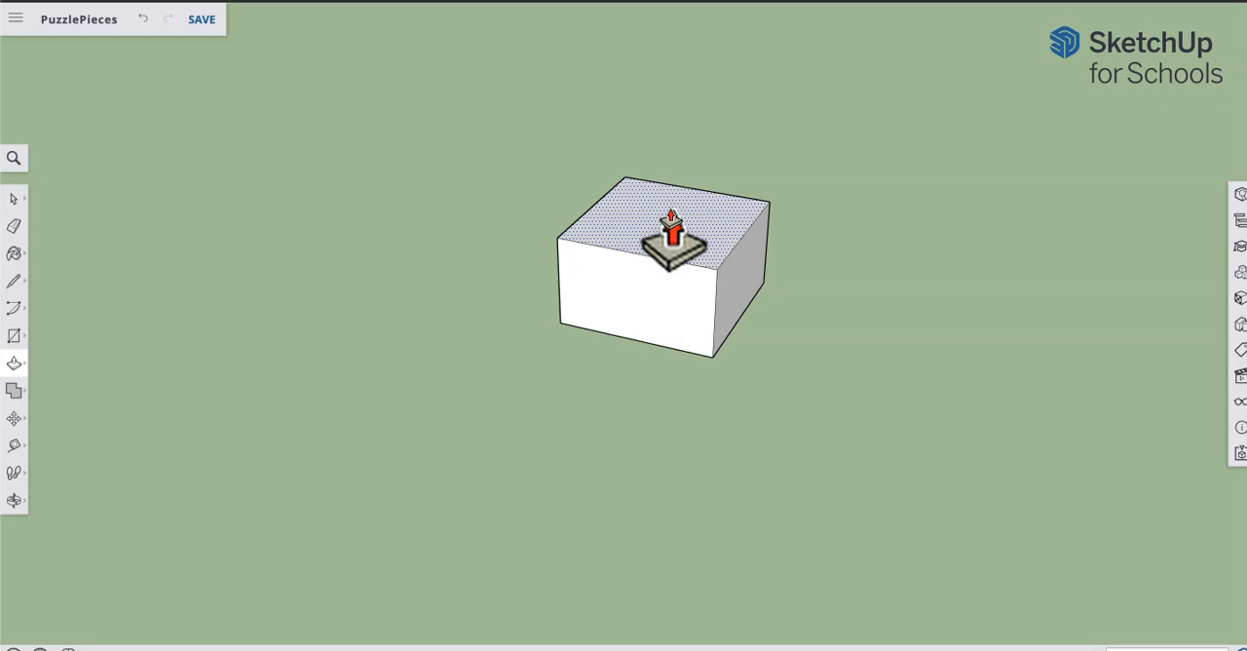
Step: Raise the block's top face in further equal Push/Pull increments to form a column about twice as tall as it is wide
{"action": "double_click", "coordinate": [672, 243]}
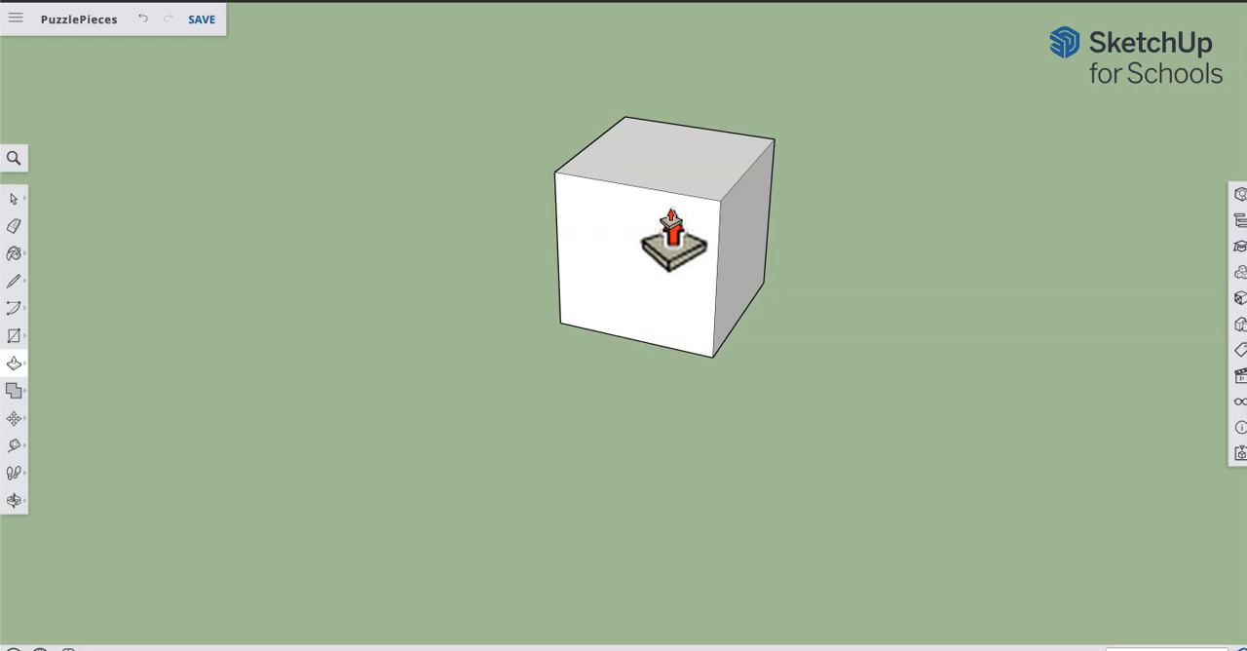
{"action": "left_click", "coordinate": [682, 166]}
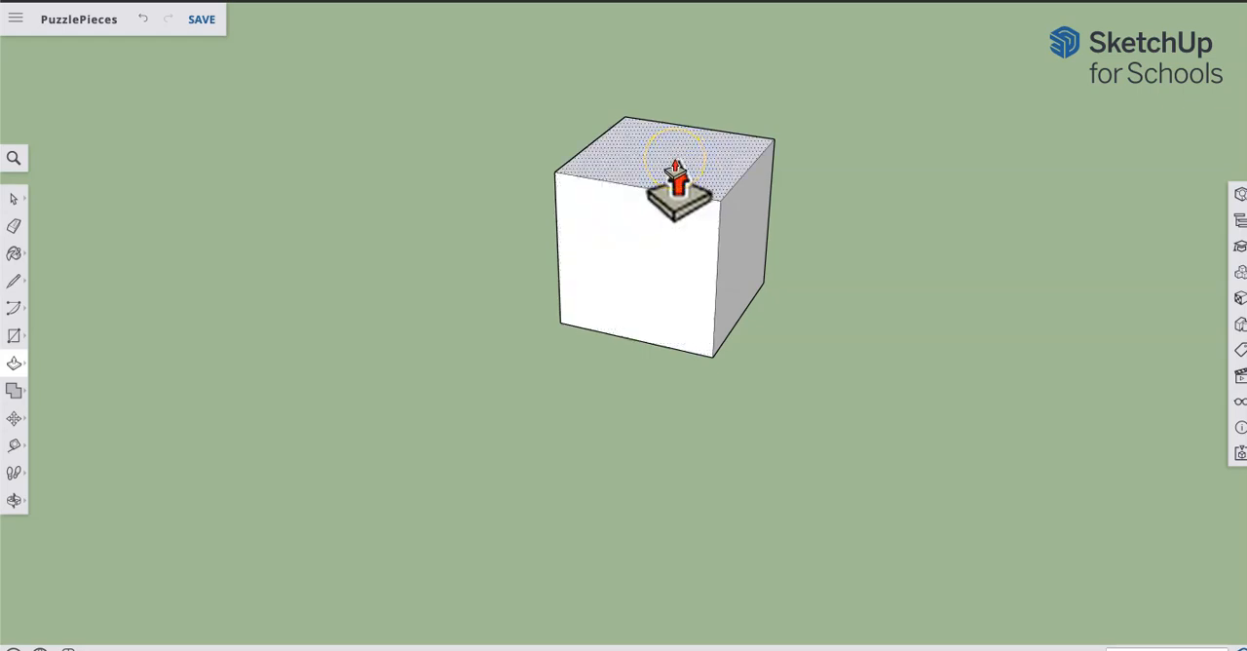
{"action": "left_click_drag", "start_coordinate": [675, 161], "coordinate": [675, 98]}
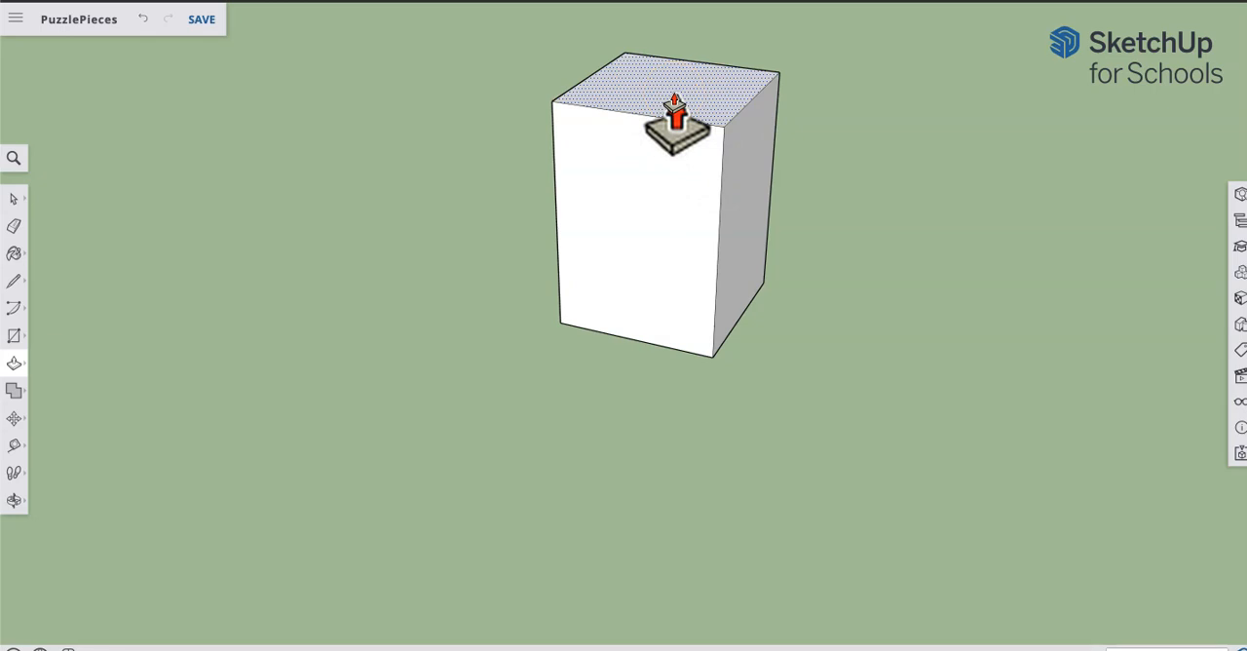
{"action": "key", "text": "Return"}
Step: Examine the tall block from several sides, ending with a view of two adjoining vertical faces
{"action": "middle_click_drag", "start_coordinate": [712, 133], "coordinate": [645, 312], "text": "shift"}
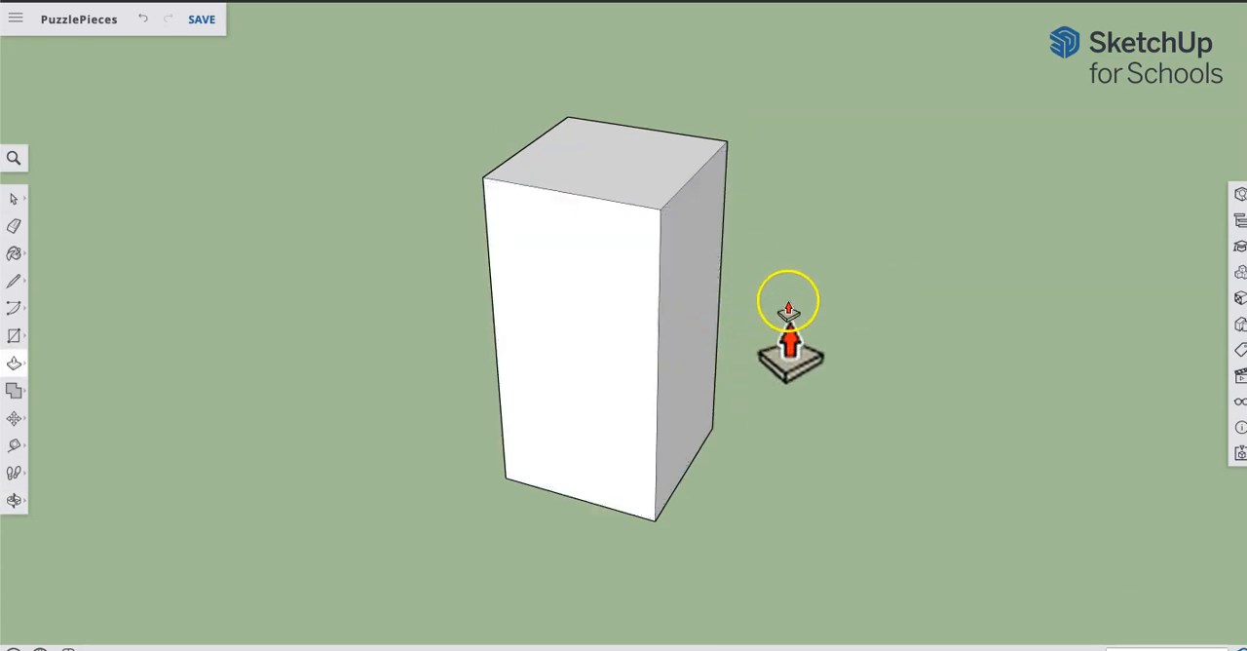
{"action": "left_click", "coordinate": [742, 224]}
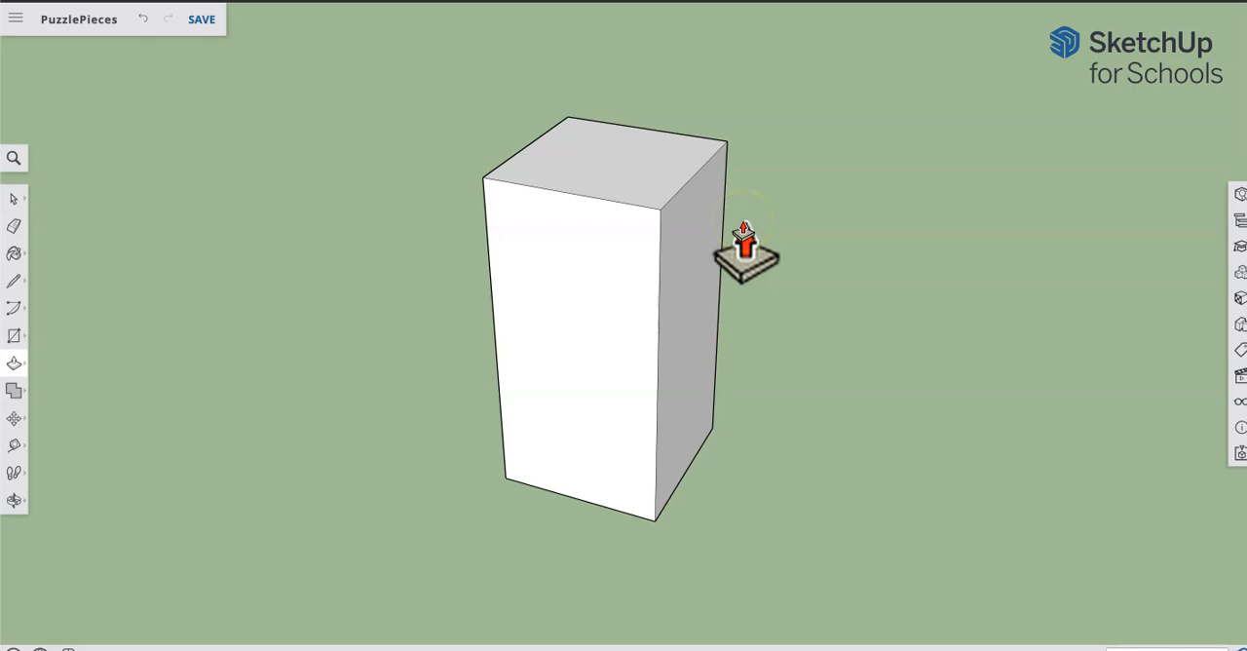
{"action": "left_click", "coordinate": [744, 229]}
{"action": "left_click", "coordinate": [862, 230]}
{"action": "key", "text": "o"}
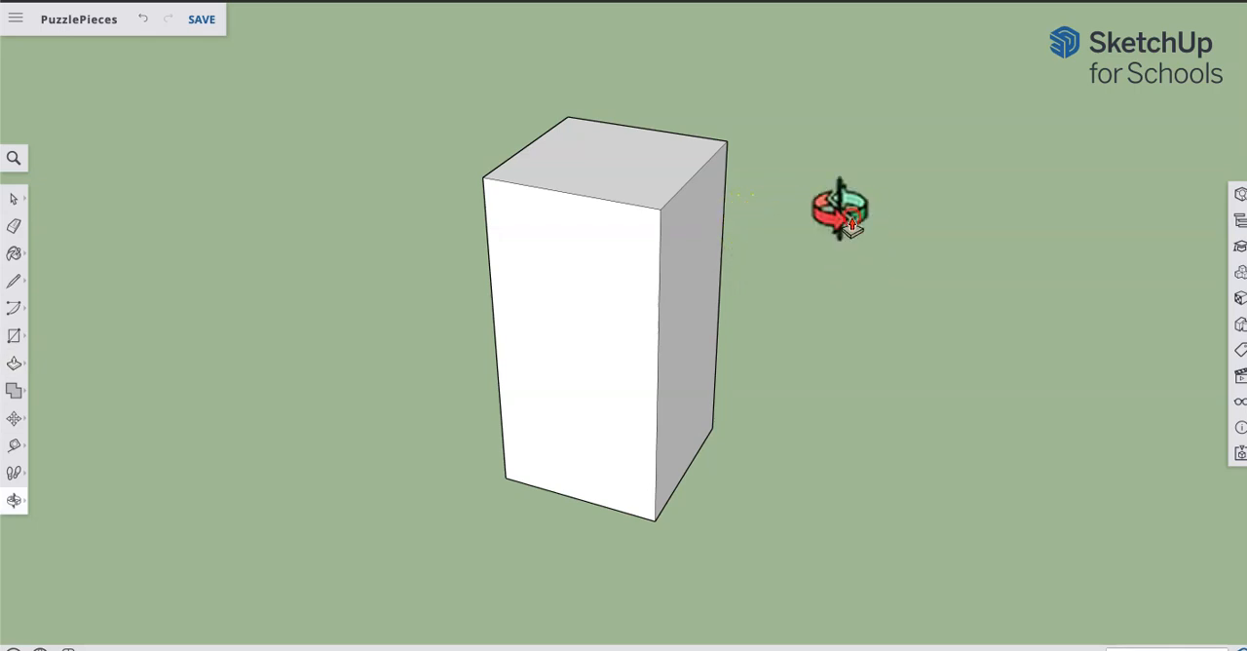
{"action": "left_click_drag", "start_coordinate": [840, 209], "coordinate": [952, 239]}
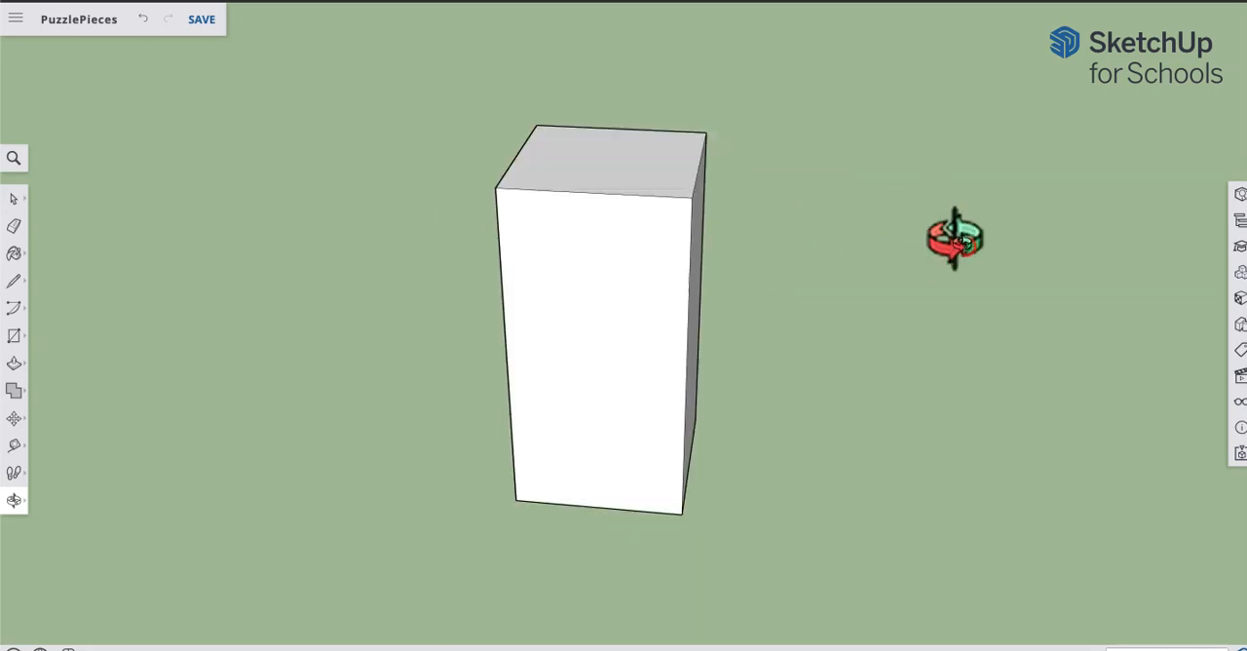
{"action": "key", "text": "p"}
{"action": "key", "text": "o"}
{"action": "left_click_drag", "start_coordinate": [805, 131], "coordinate": [827, 56]}
{"action": "key", "text": "p"}
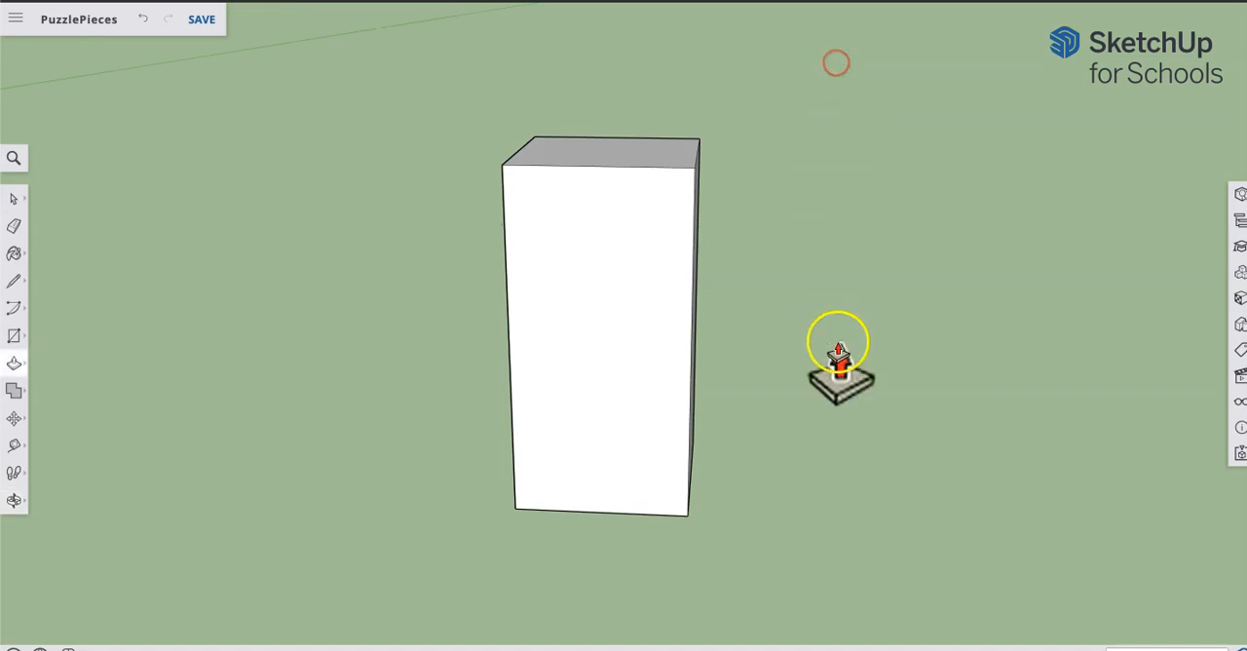
{"action": "middle_click_drag", "start_coordinate": [717, 361], "coordinate": [1020, 341]}
{"action": "left_click", "coordinate": [745, 477]}
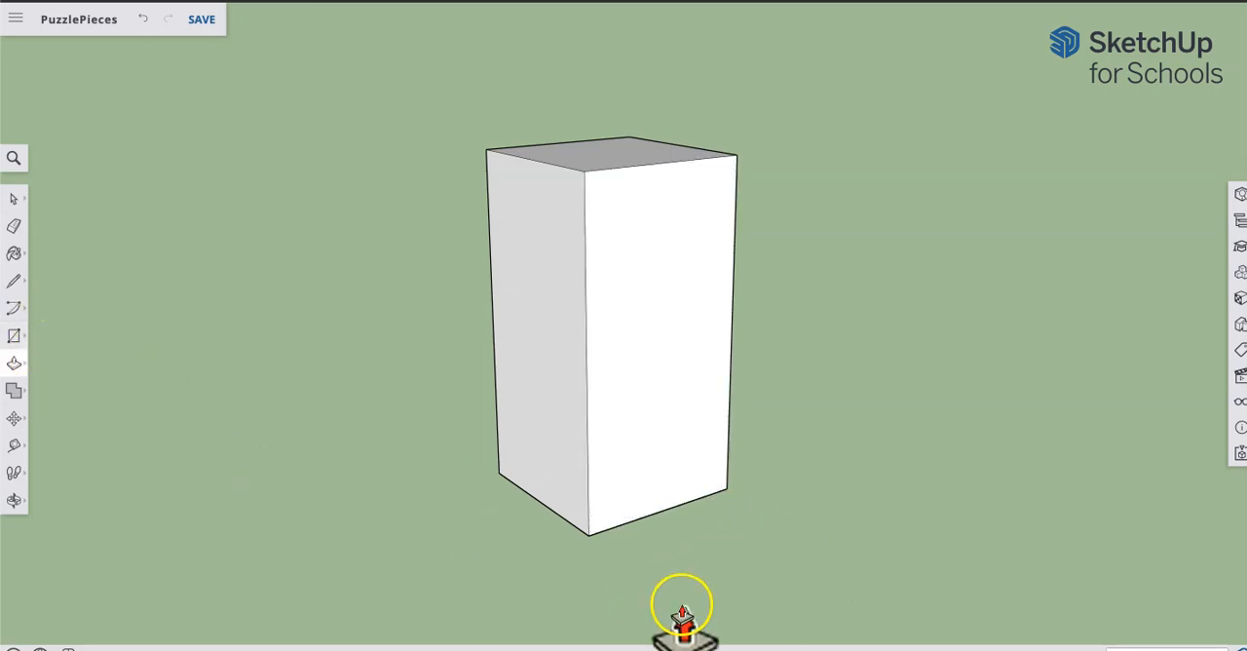
Step: Draw a rectangle over the lower half of the white vertical face, from its bottom corner to the opposite edge's midpoint
{"action": "key", "text": "r"}
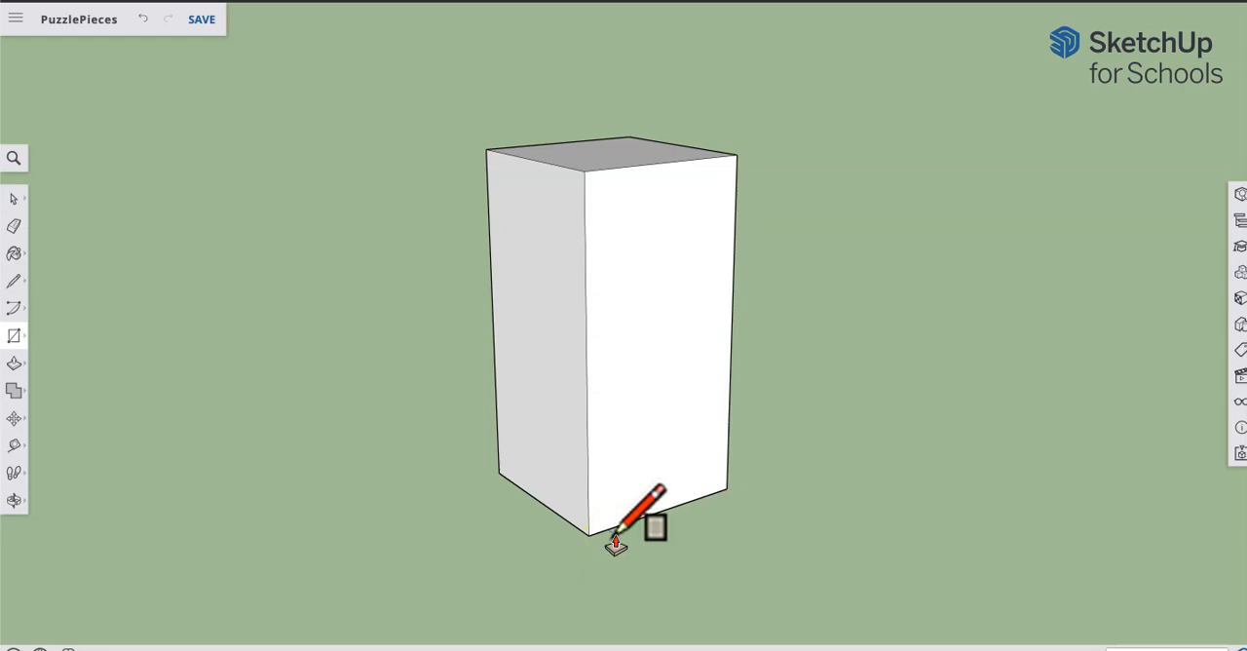
{"action": "left_click", "coordinate": [593, 533]}
{"action": "left_click_drag", "start_coordinate": [588, 534], "coordinate": [731, 332]}
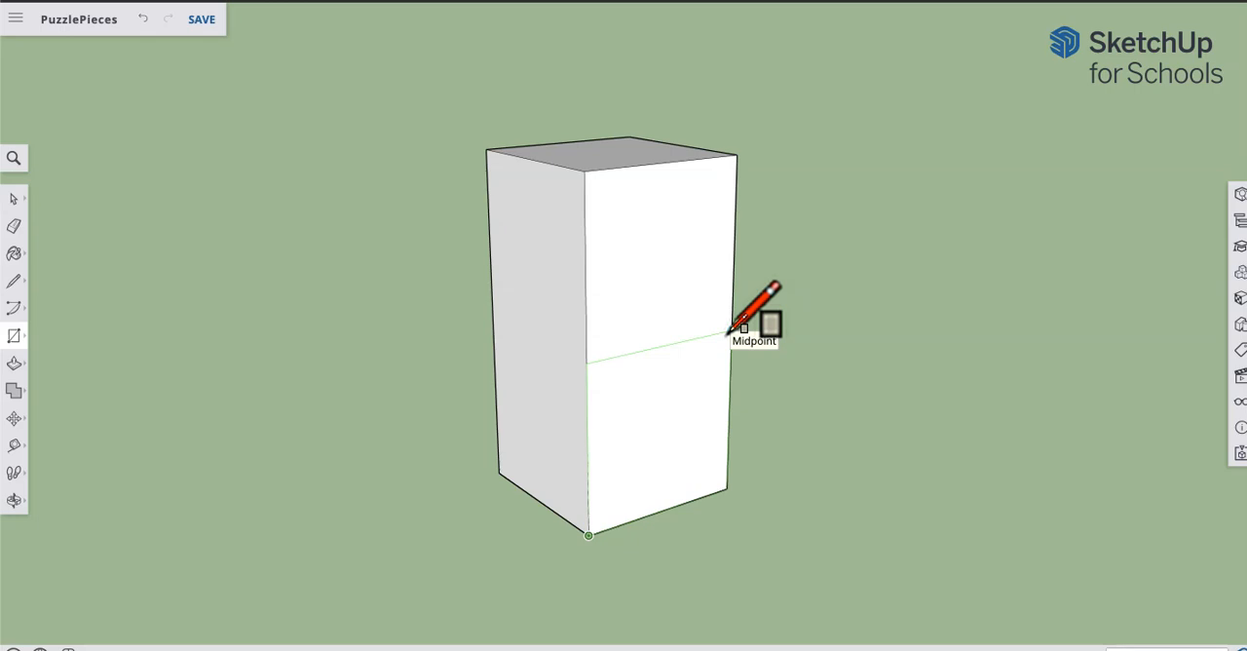
{"action": "left_click", "coordinate": [729, 332]}
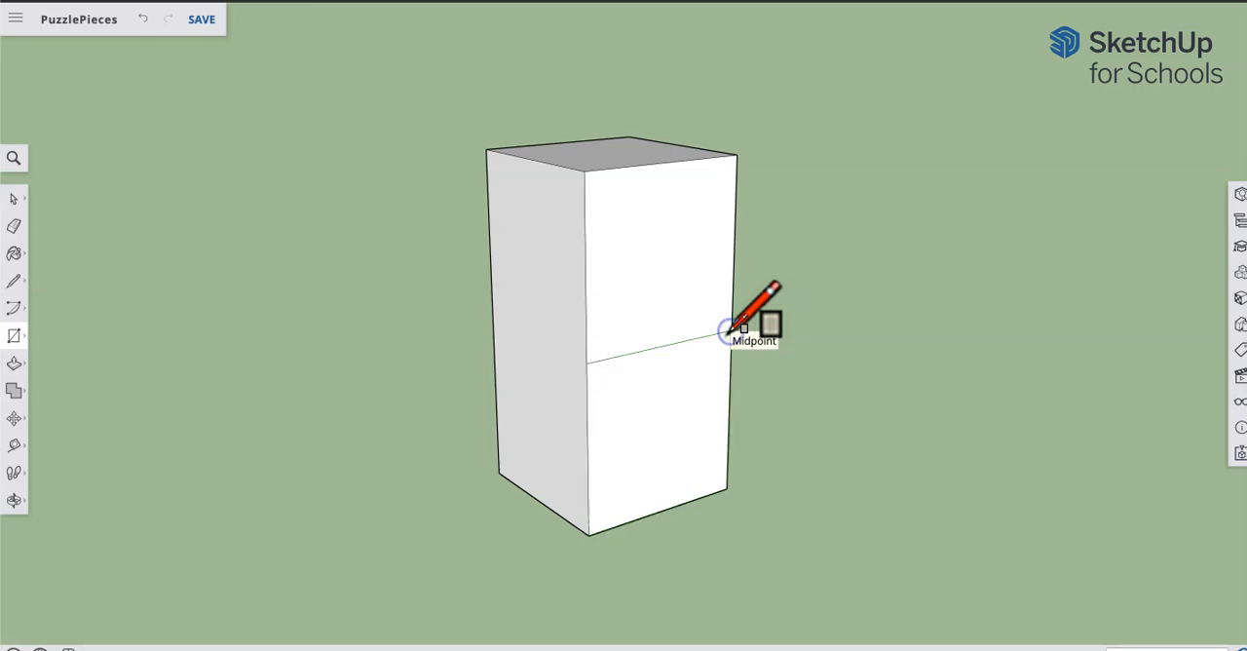
Step: Extrude the lower half of the white vertical face outward with Push/Pull in two increments, forming a cube-deep foot
{"action": "key", "text": "p"}
{"action": "left_click", "coordinate": [650, 463]}
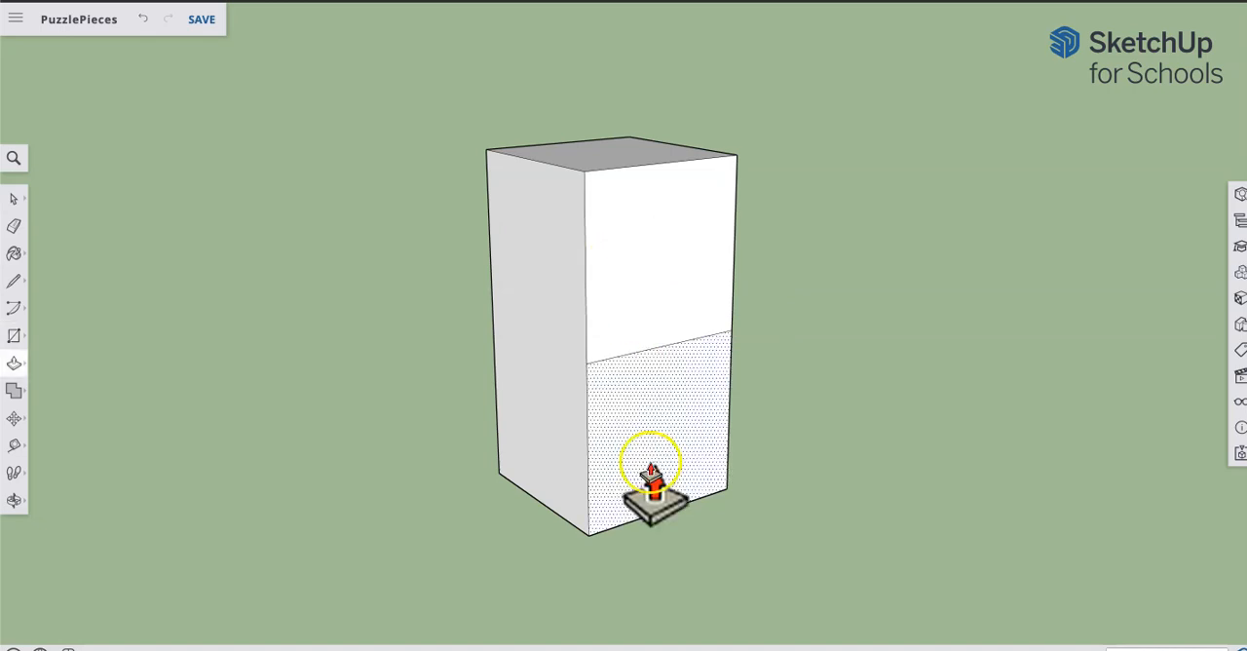
{"action": "left_click", "coordinate": [674, 442]}
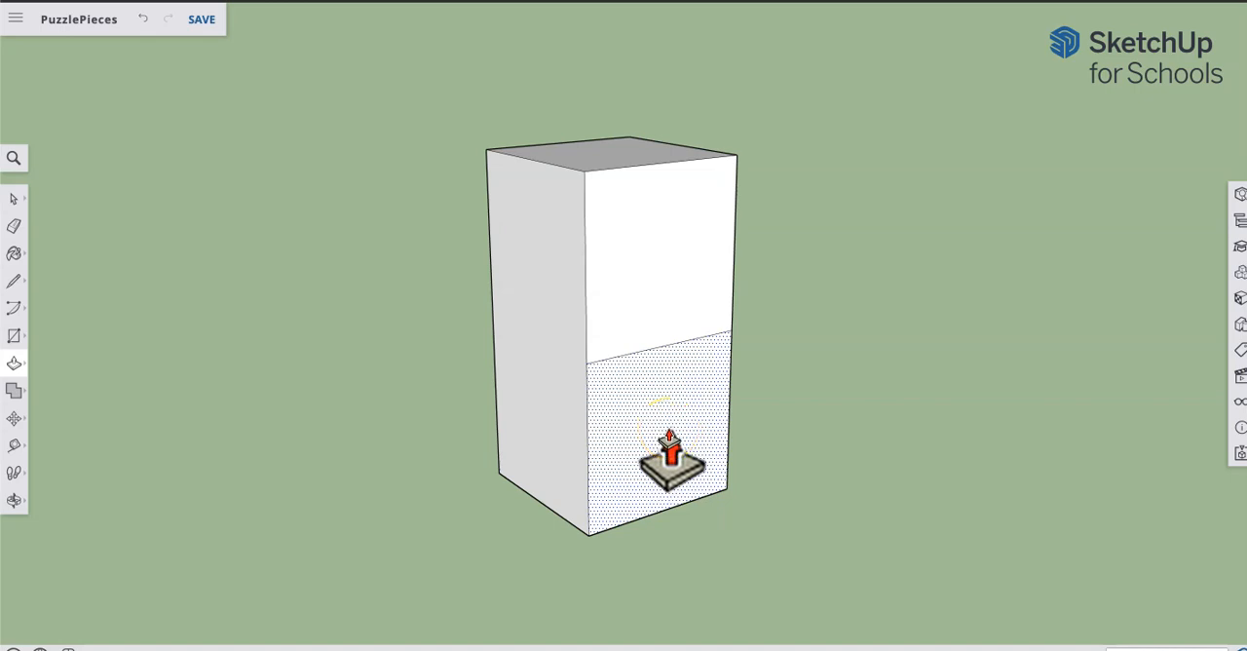
{"action": "left_click", "coordinate": [669, 430]}
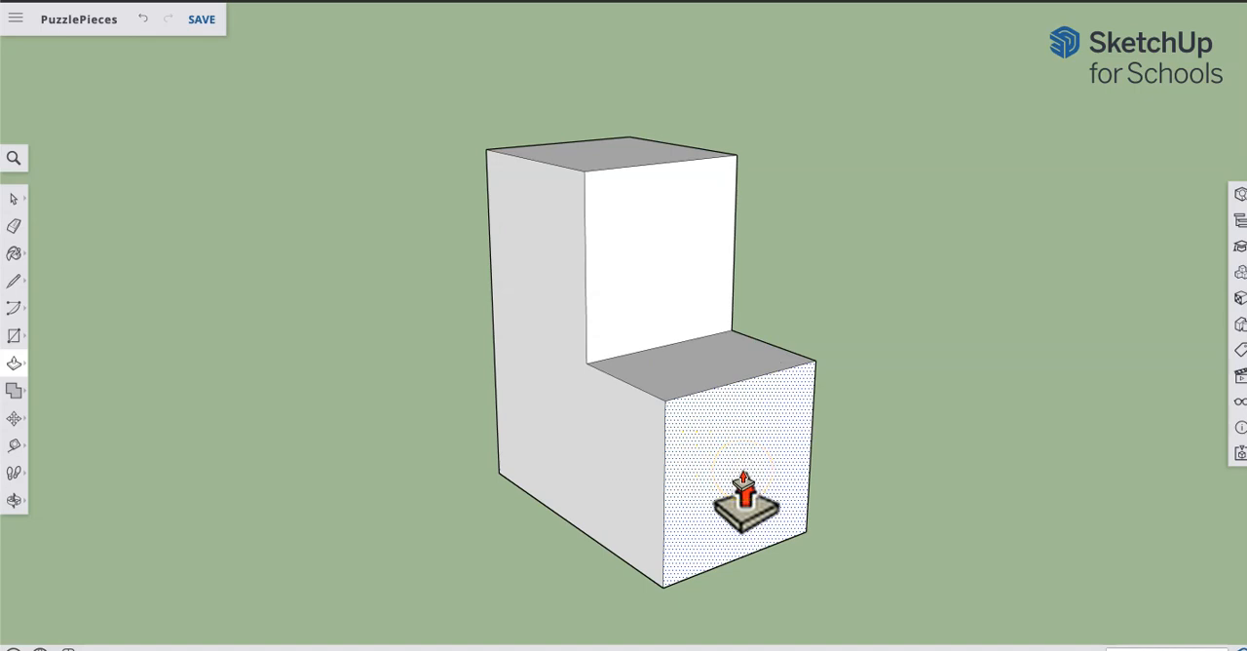
{"action": "left_click", "coordinate": [743, 499]}
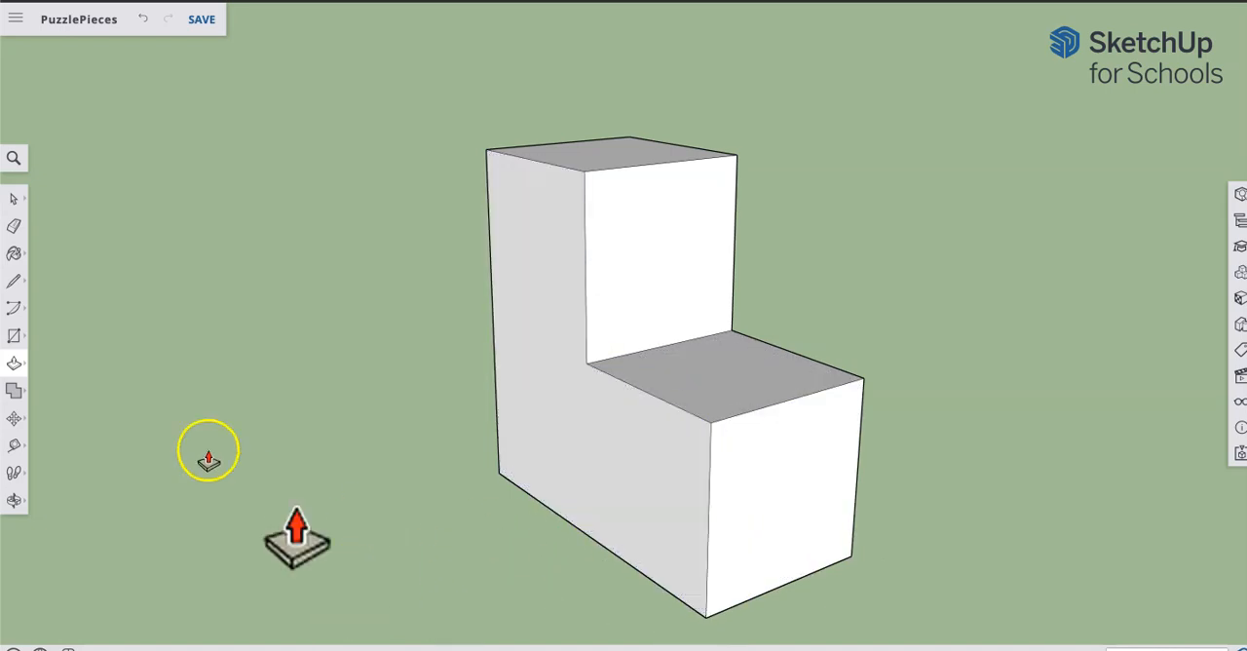
Step: Draw a rectangle over the foot's side face, from the inner corner of the step to the foot's opposite bottom corner
{"action": "left_click", "coordinate": [18, 337]}
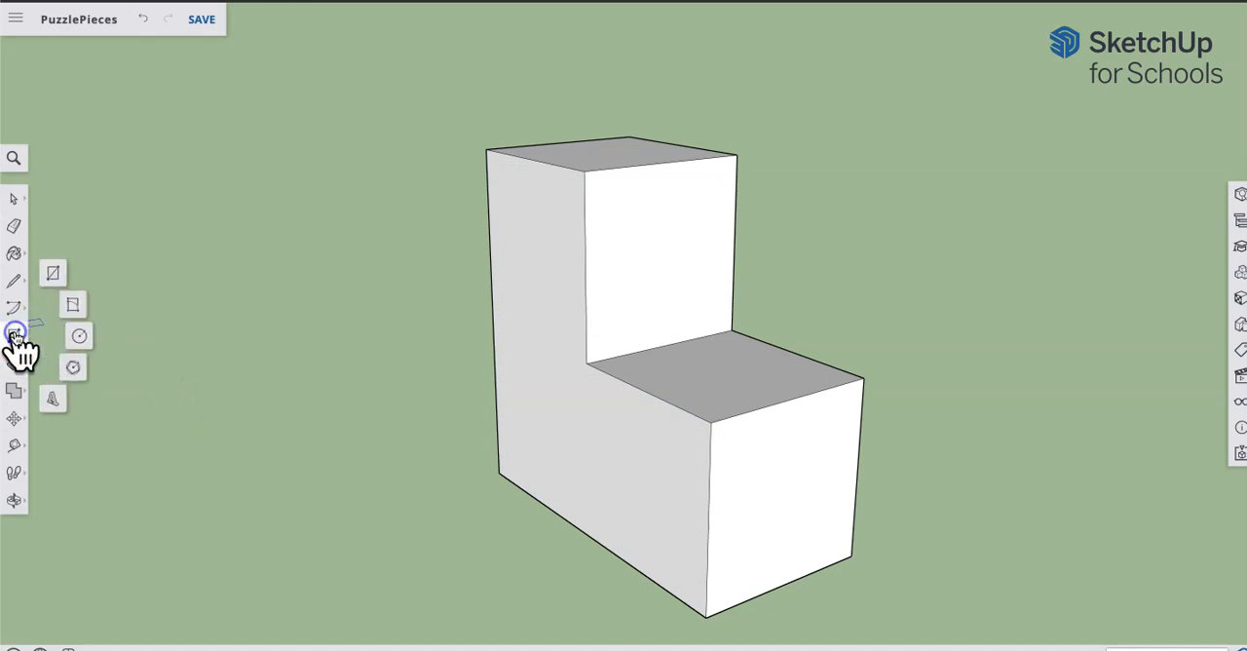
{"action": "left_click", "coordinate": [48, 280]}
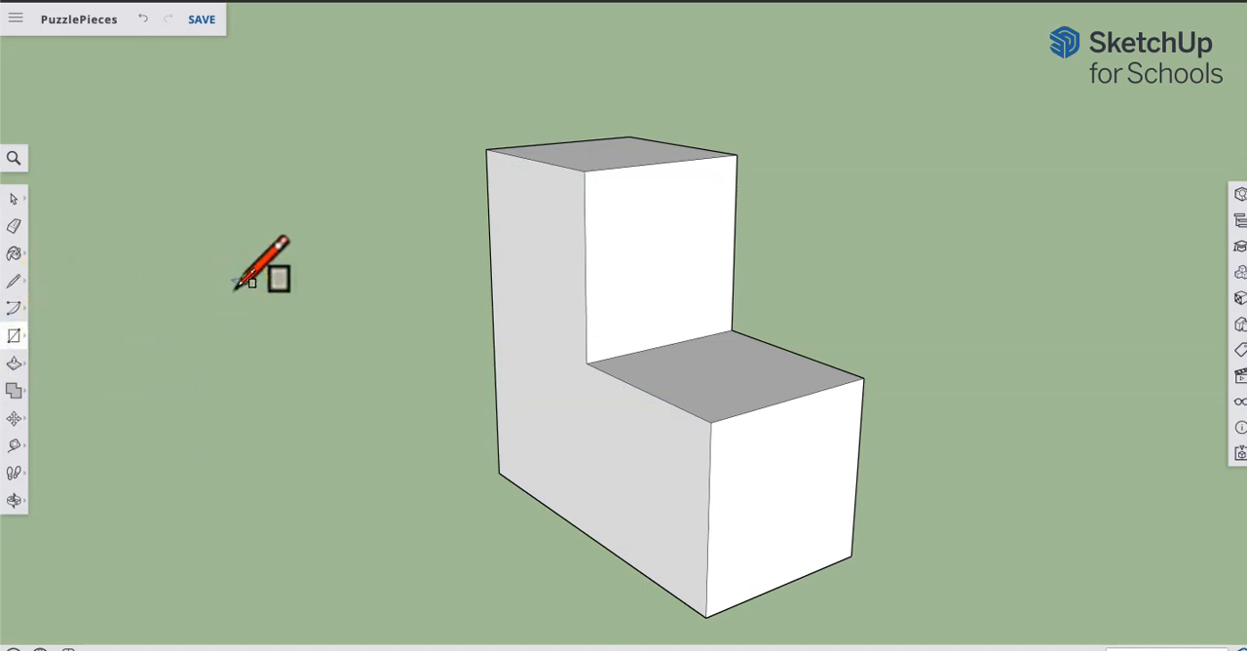
{"action": "left_click", "coordinate": [587, 364]}
{"action": "left_click", "coordinate": [705, 616]}
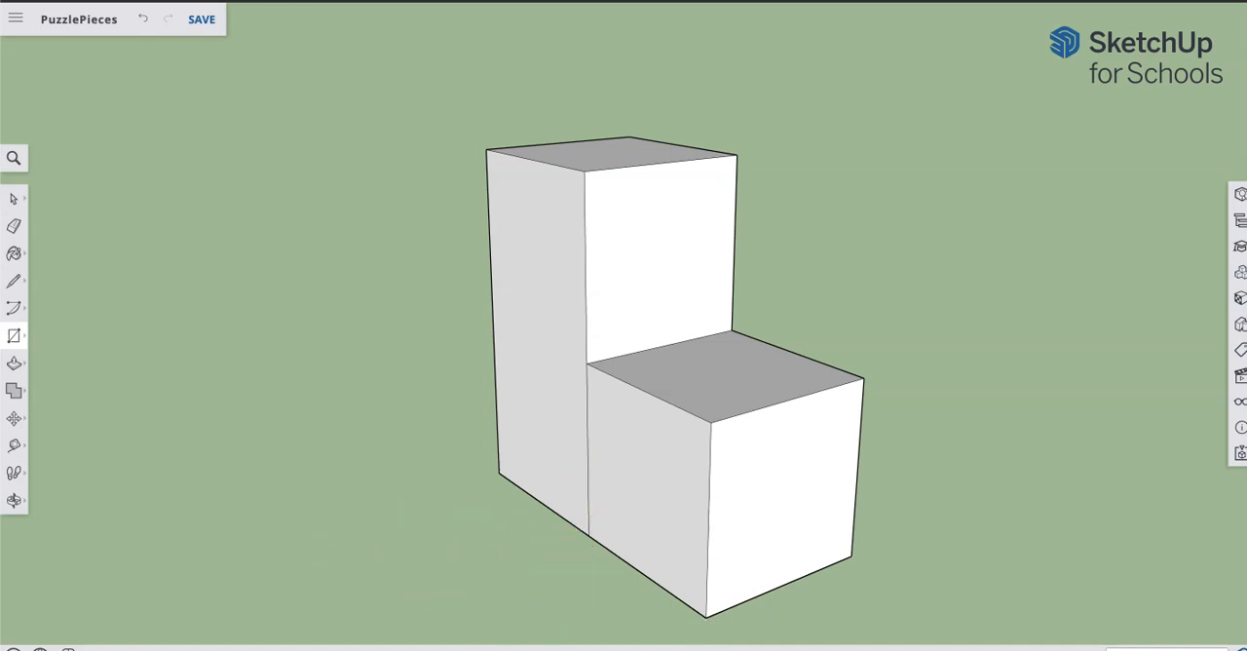
Step: Extrude the foot's side face sideways with Push/Pull in two equal increments, making the foot two cubes long
{"action": "key", "text": "p"}
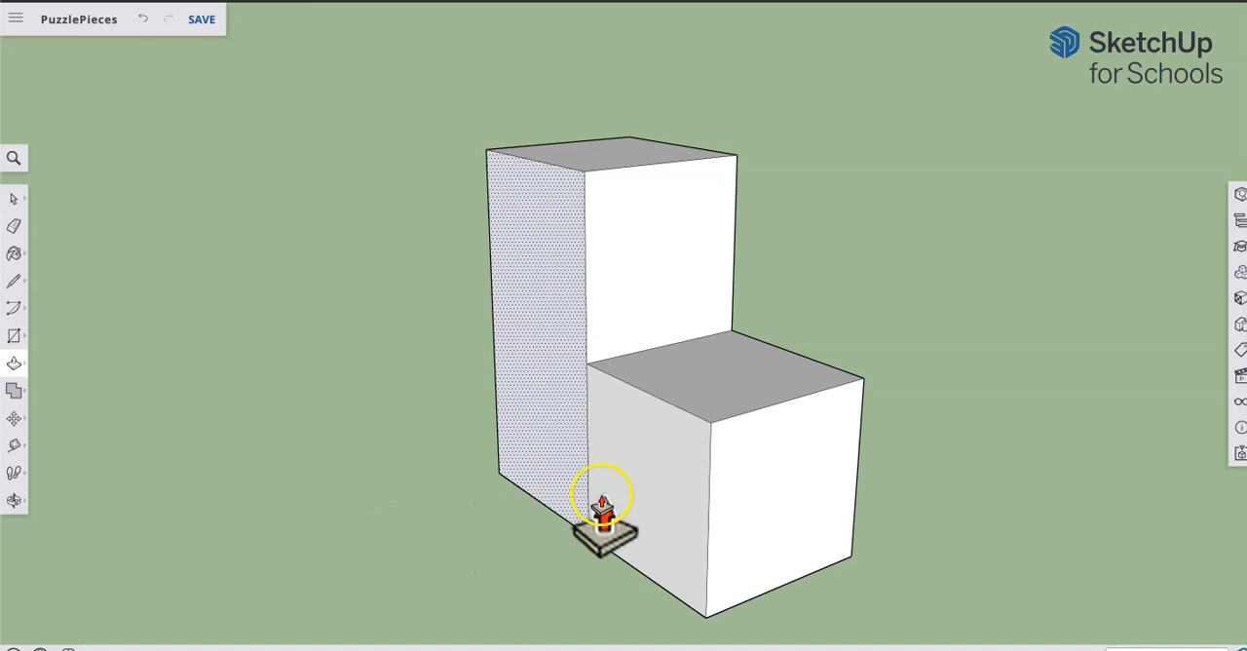
{"action": "mouse_move", "coordinate": [615, 511]}
{"action": "left_mouse_down"}
{"action": "mouse_move", "coordinate": [601, 504]}
{"action": "mouse_move", "coordinate": [521, 536]}
{"action": "left_mouse_up"}
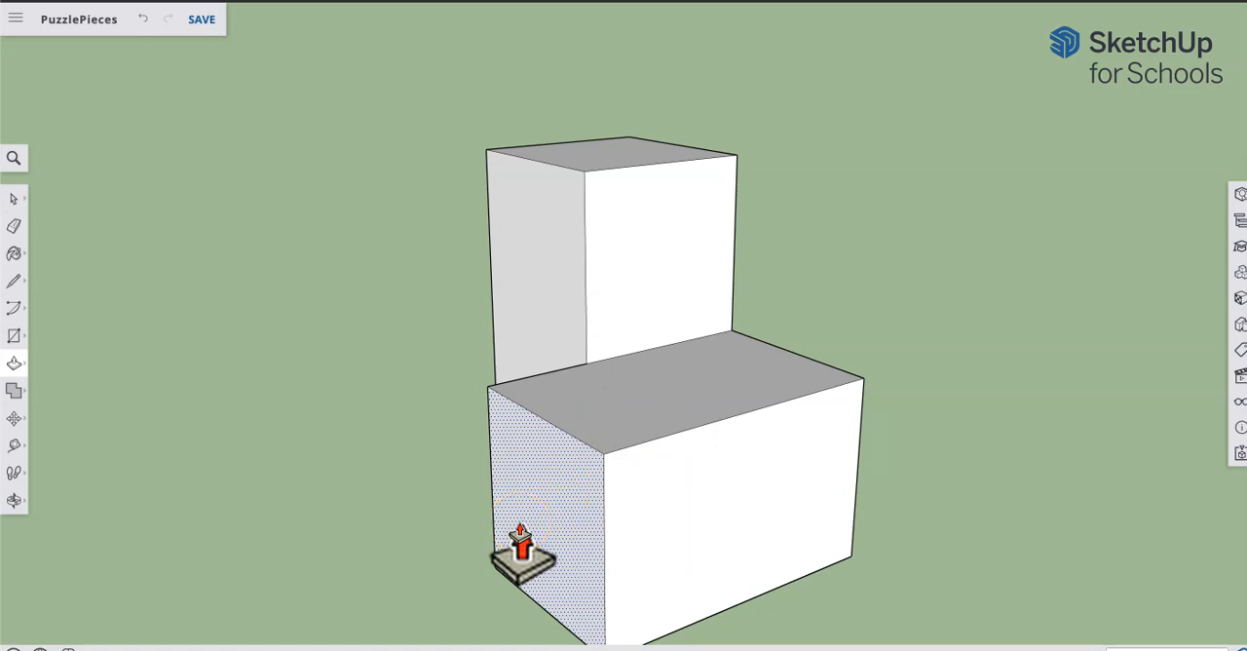
{"action": "left_click_drag", "start_coordinate": [521, 551], "coordinate": [521, 550]}
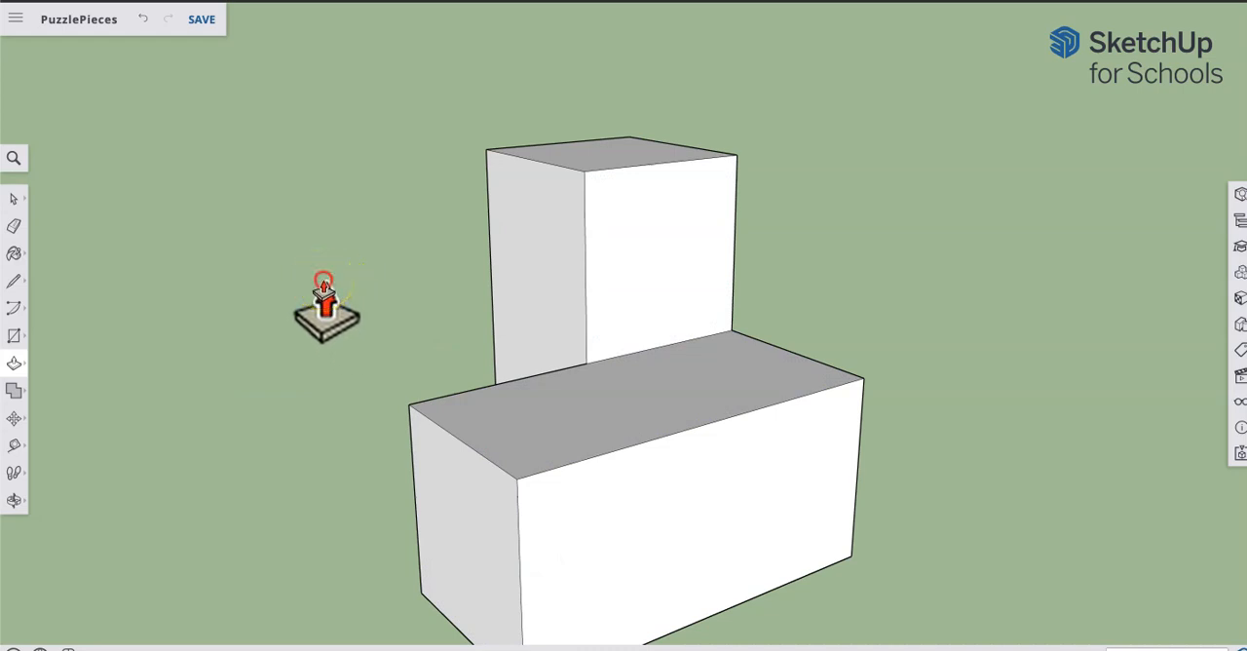
Step: Examine the finished first puzzle piece from another side, both close up and from farther away
{"action": "key", "text": "o"}
{"action": "left_click_drag", "start_coordinate": [313, 283], "coordinate": [565, 362]}
{"action": "key", "text": "p"}
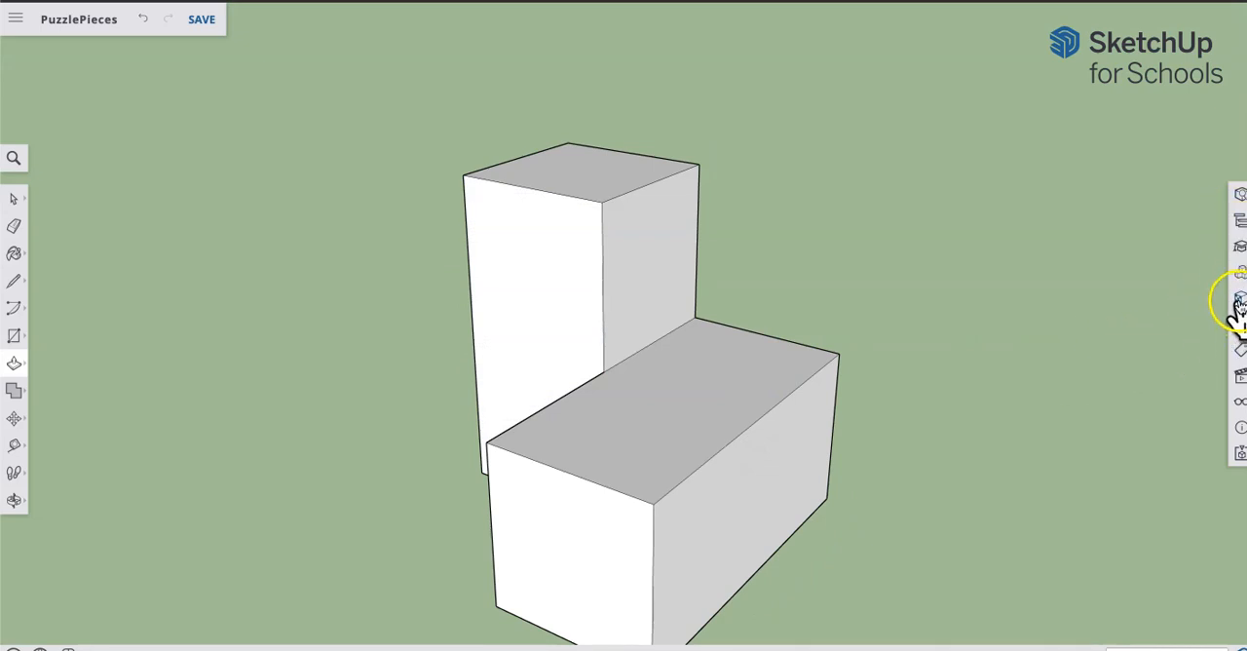
{"action": "scroll", "coordinate": [449, 397], "scroll_direction": "up", "scroll_amount": 1}
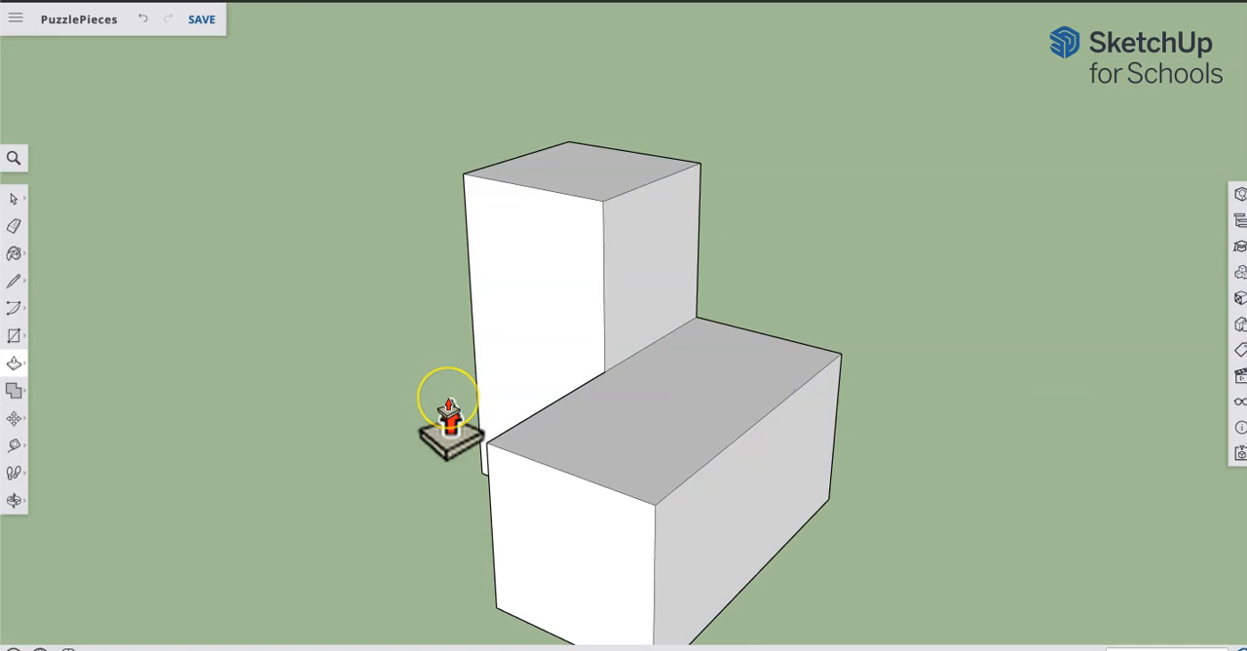
{"action": "scroll", "coordinate": [448, 399], "scroll_direction": "down", "scroll_amount": 8}
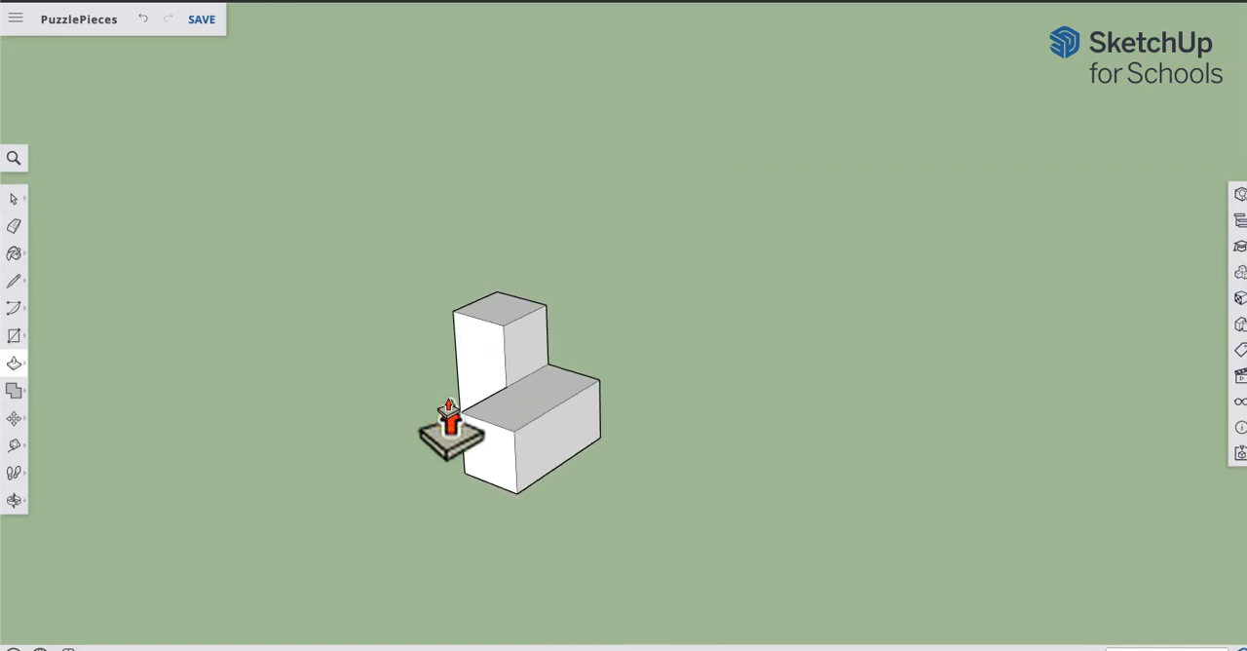
{"action": "scroll", "coordinate": [419, 445], "scroll_direction": "up", "scroll_amount": 8}
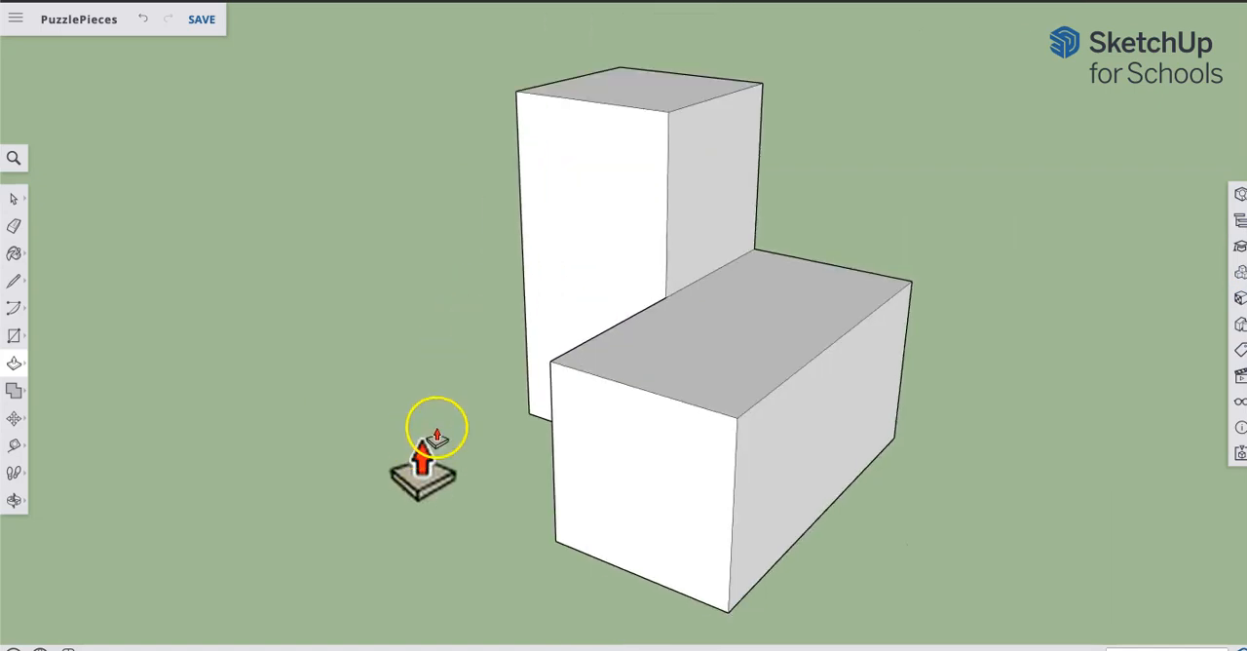
{"action": "scroll", "coordinate": [556, 361], "scroll_direction": "down", "scroll_amount": 3}
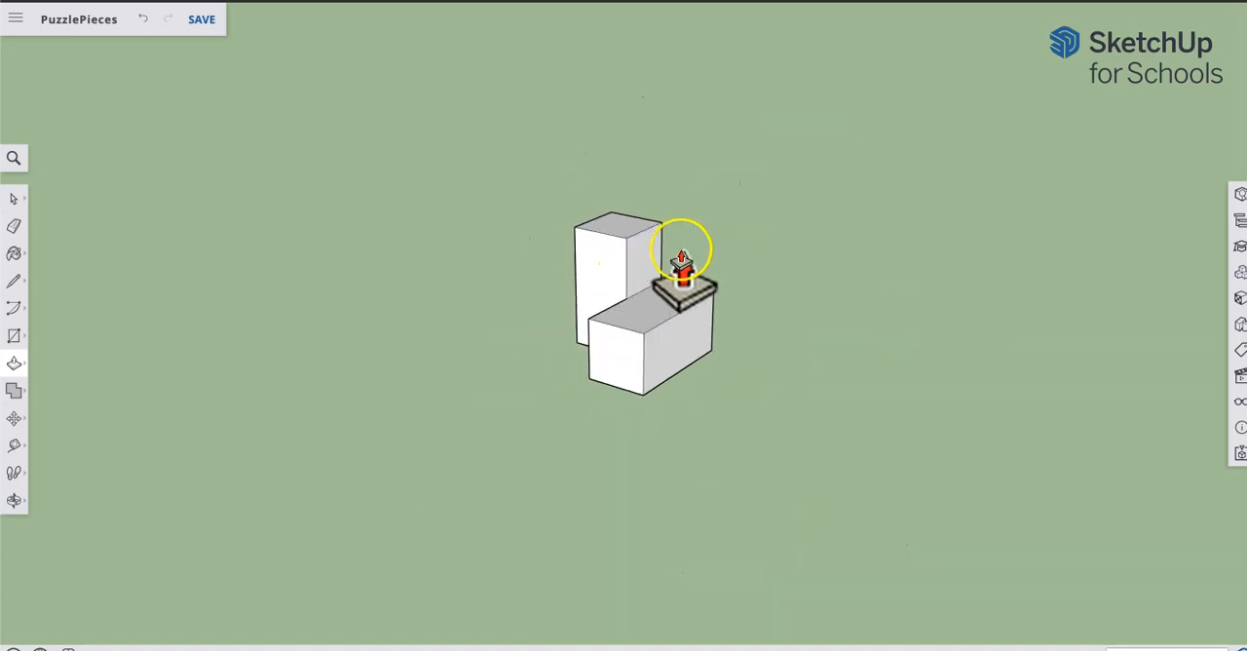
{"action": "scroll", "coordinate": [682, 273], "scroll_direction": "up", "scroll_amount": 4}
{"action": "scroll", "coordinate": [682, 275], "scroll_direction": "down", "scroll_amount": 2}
{"action": "scroll", "coordinate": [681, 277], "scroll_direction": "down", "scroll_amount": 2}
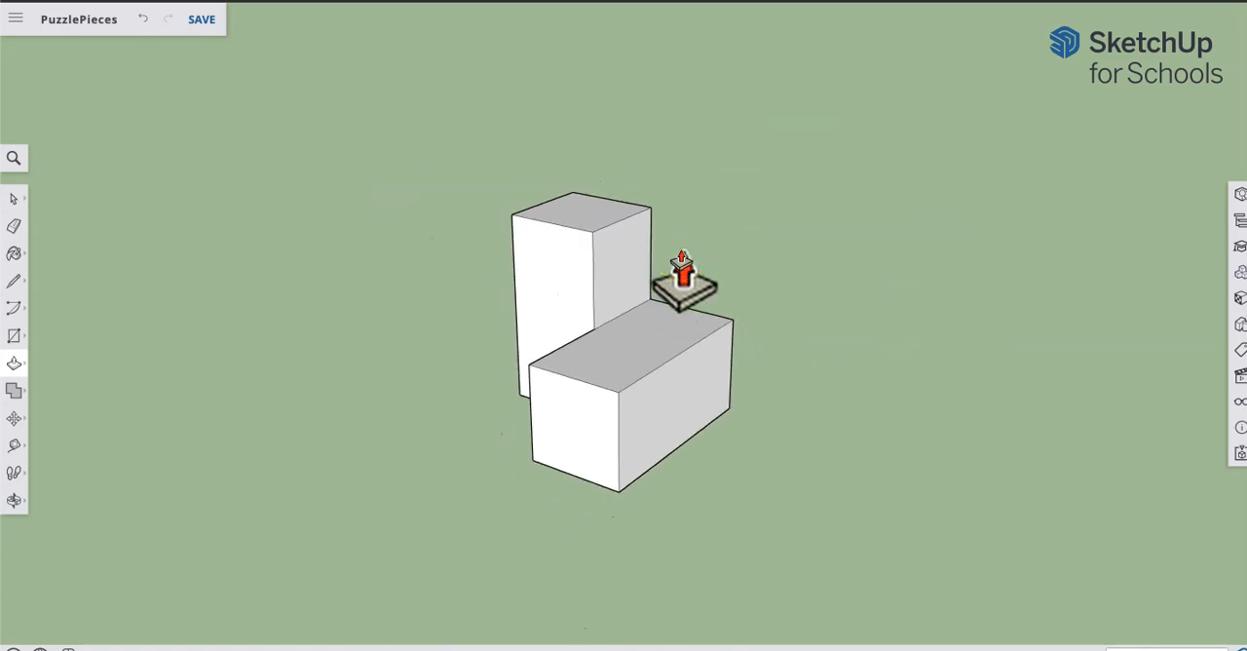
Step: Draw a square on the empty ground beside the first piece, sized to match that piece's cubes
{"action": "left_click", "coordinate": [598, 321]}
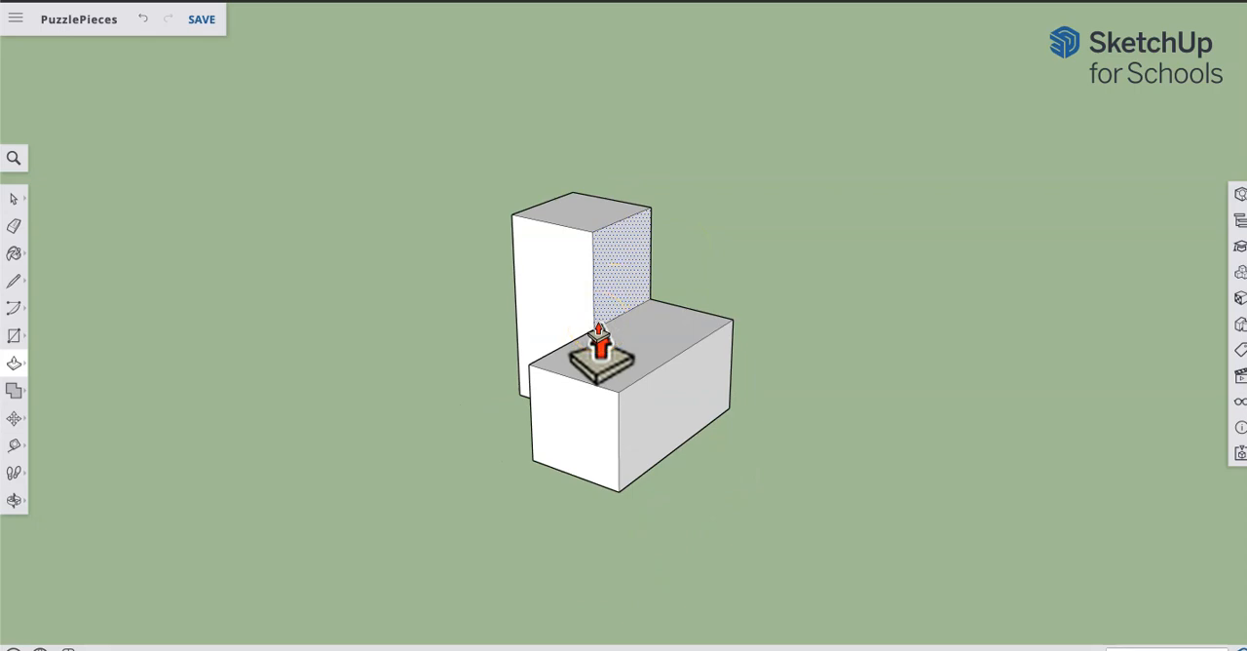
{"action": "key", "text": "h"}
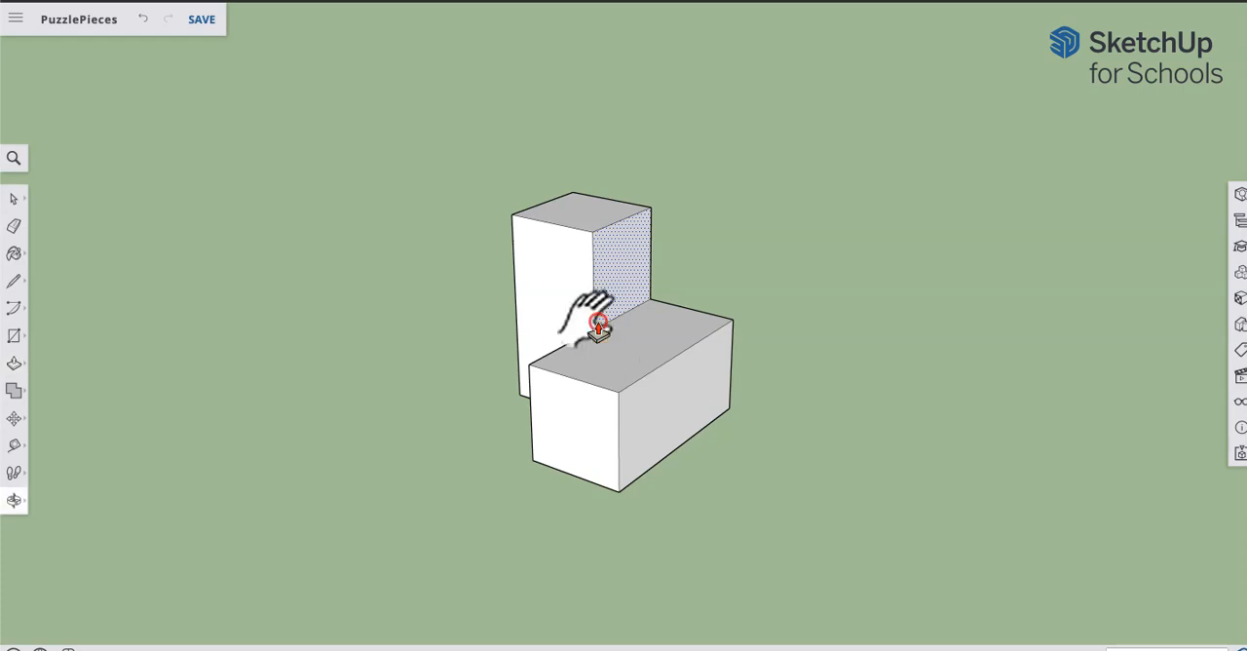
{"action": "left_click_drag", "start_coordinate": [597, 321], "coordinate": [315, 319]}
{"action": "key", "text": "p"}
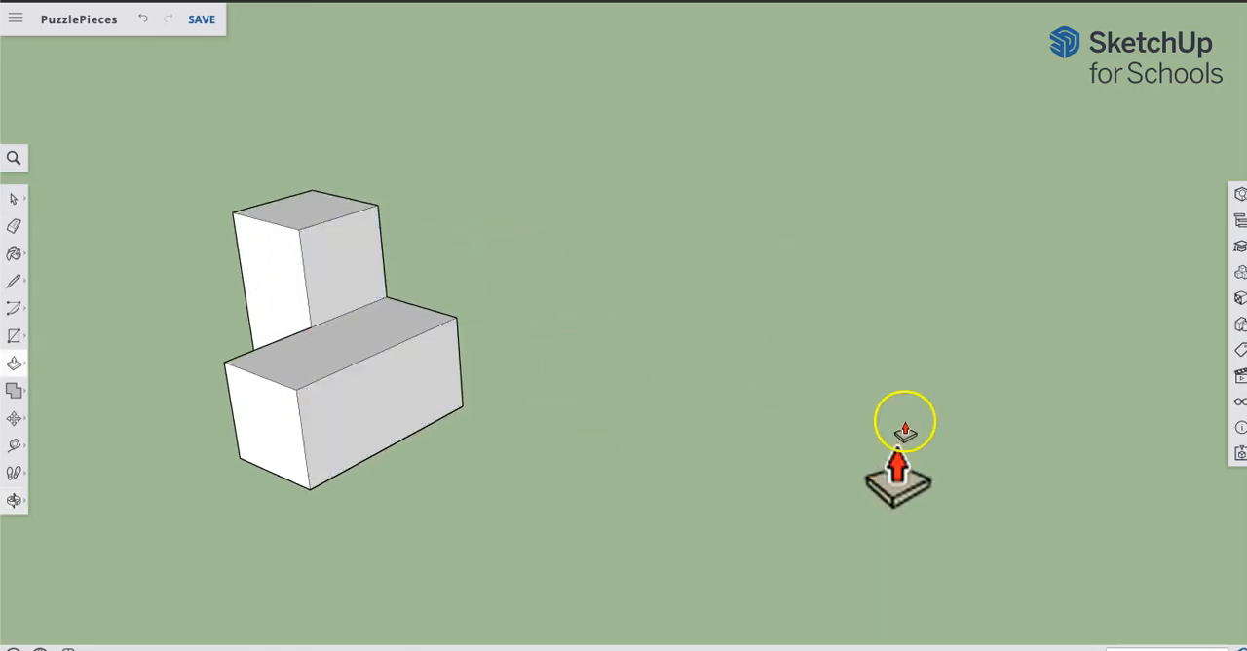
{"action": "left_click", "coordinate": [14, 339]}
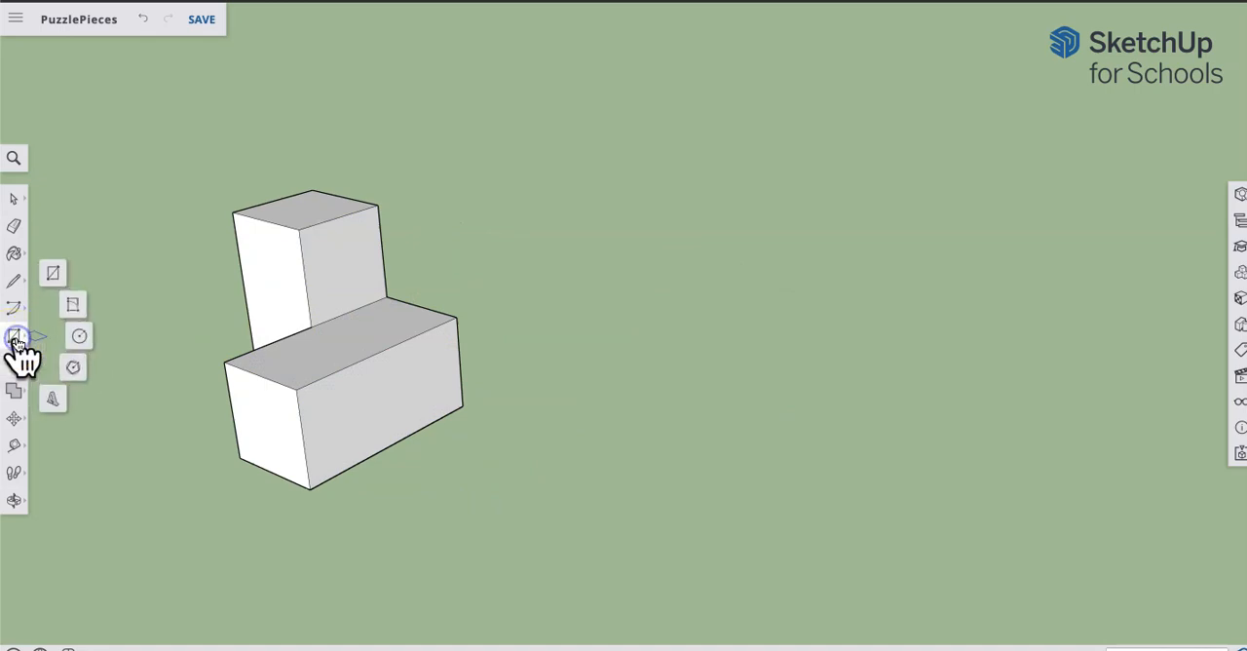
{"action": "left_click", "coordinate": [54, 275]}
{"action": "left_click", "coordinate": [53, 281]}
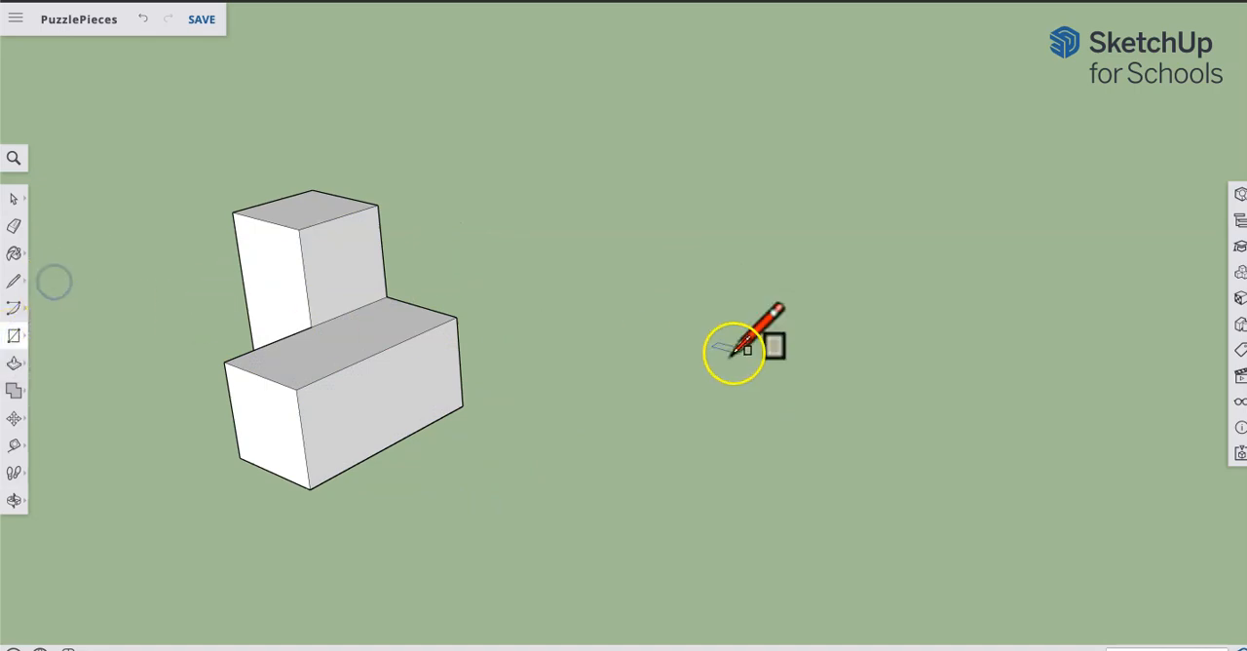
{"action": "left_click", "coordinate": [672, 370]}
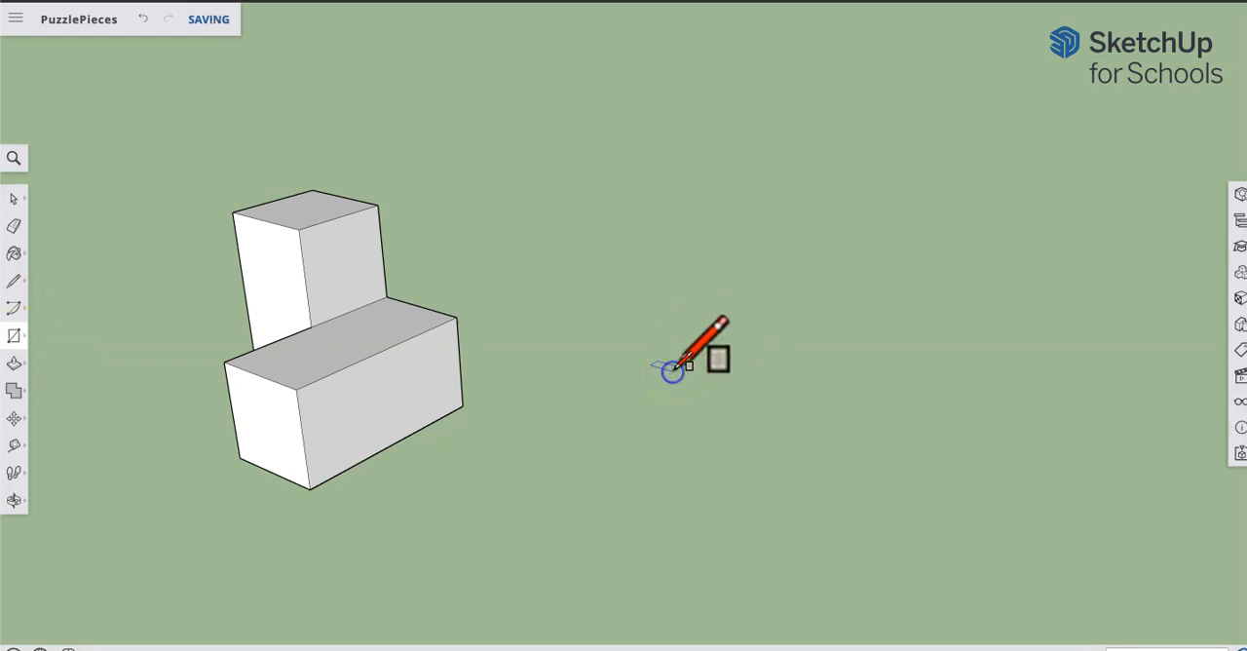
{"action": "left_click", "coordinate": [852, 343]}
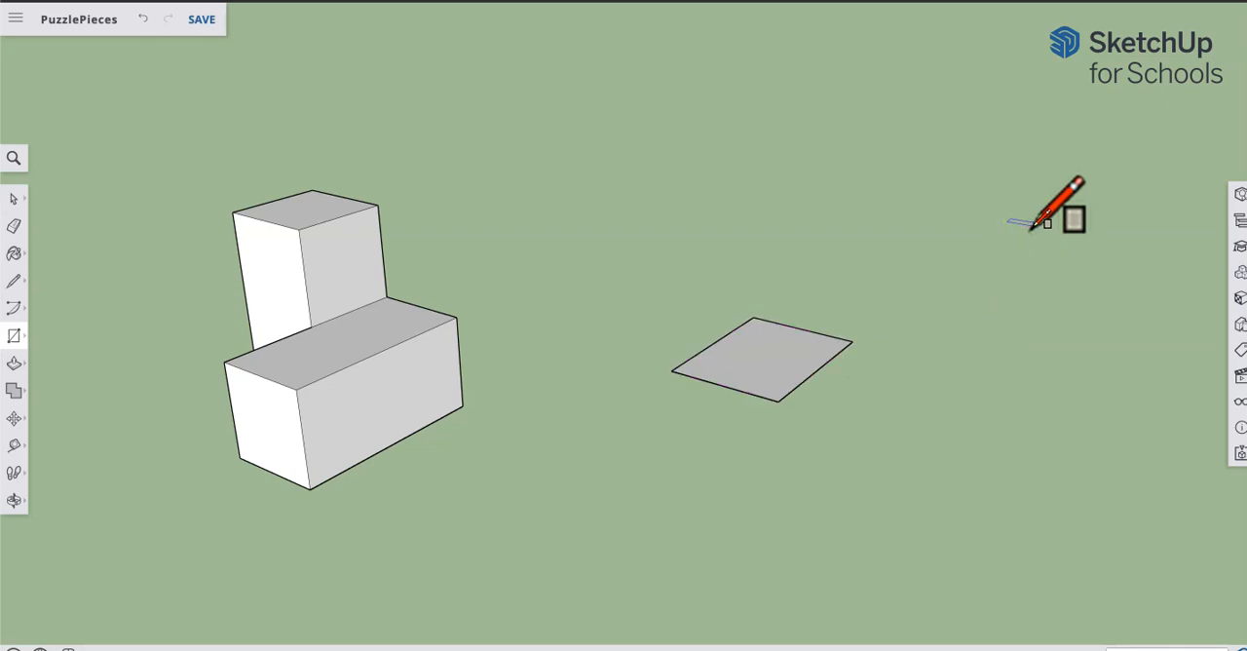
{"action": "key", "text": "Return"}
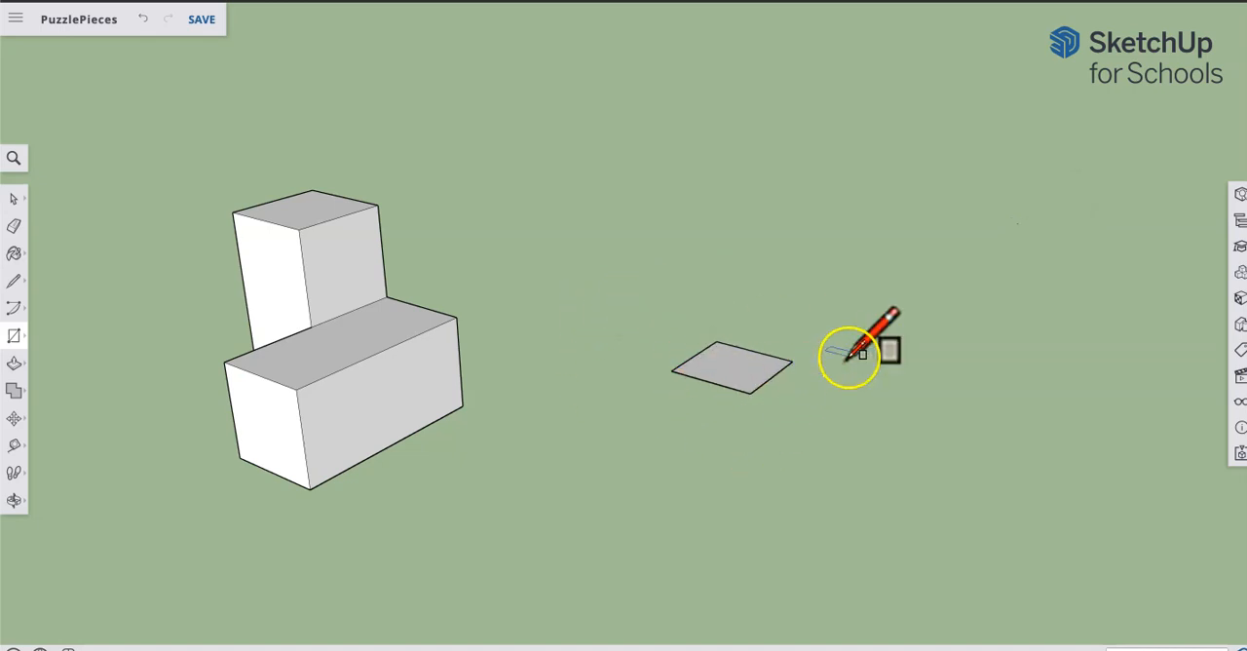
Step: Extrude the new square upward with Push/Pull in successive increments into a column about three cubes tall
{"action": "middle_click_drag", "start_coordinate": [778, 327], "coordinate": [604, 273]}
{"action": "key", "text": "p"}
{"action": "left_click", "coordinate": [742, 374]}
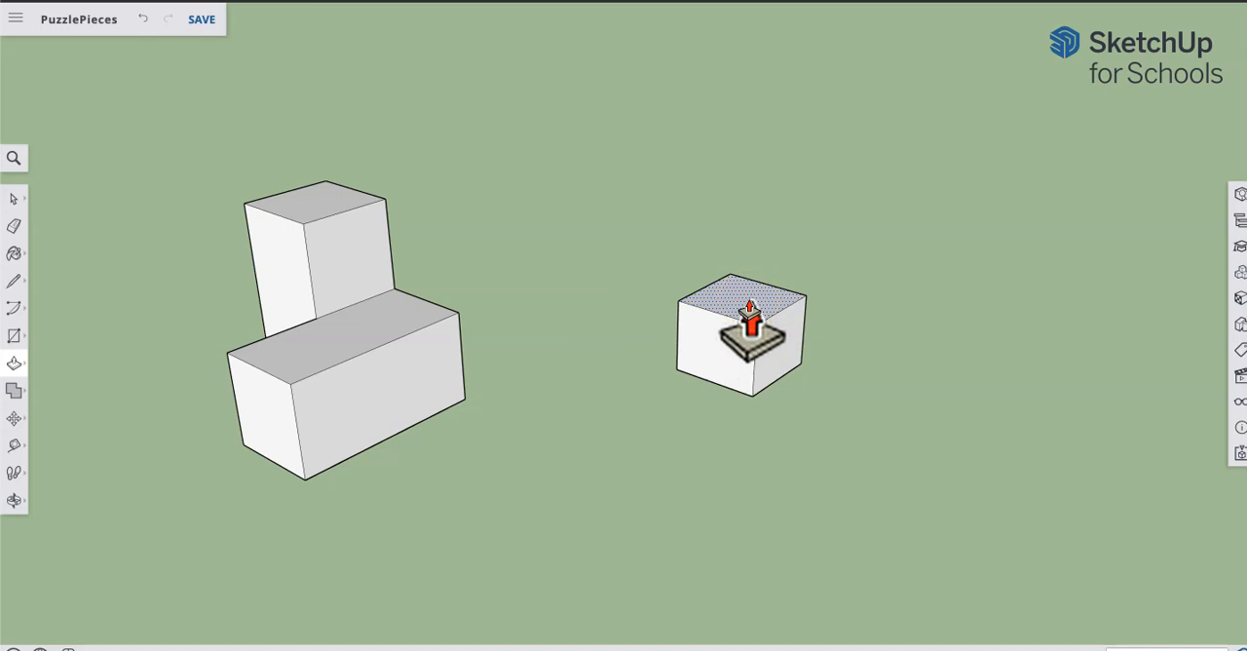
{"action": "left_click", "coordinate": [751, 321]}
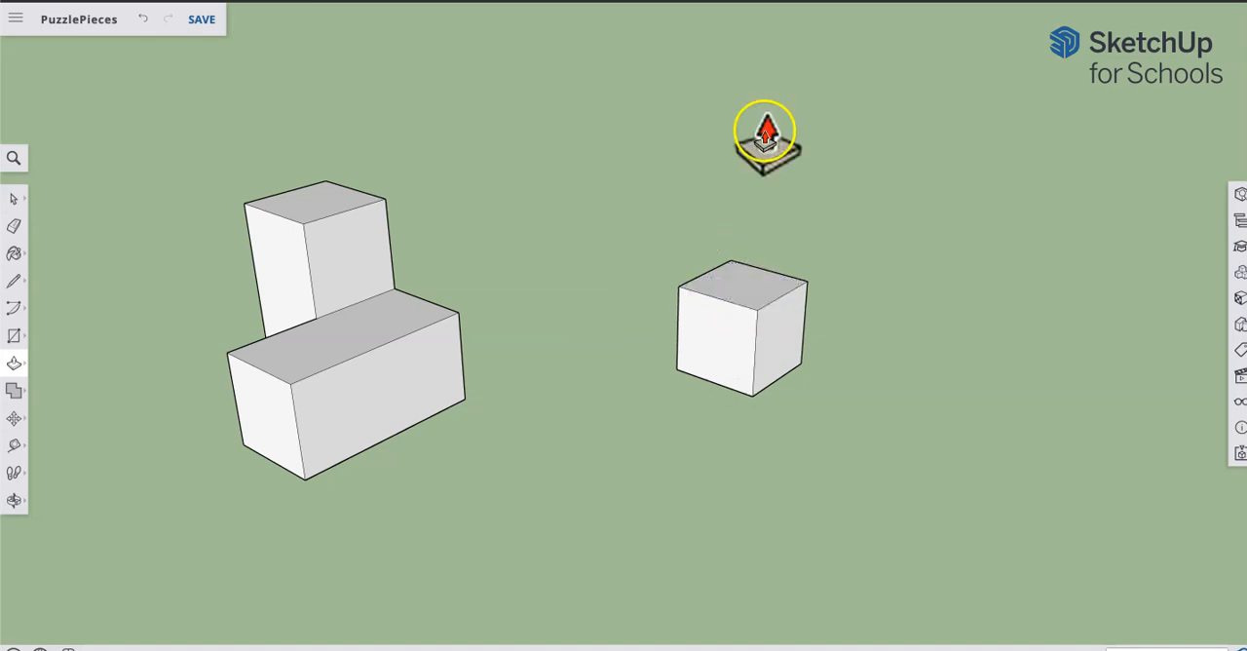
{"action": "left_click_drag", "start_coordinate": [741, 292], "coordinate": [745, 239]}
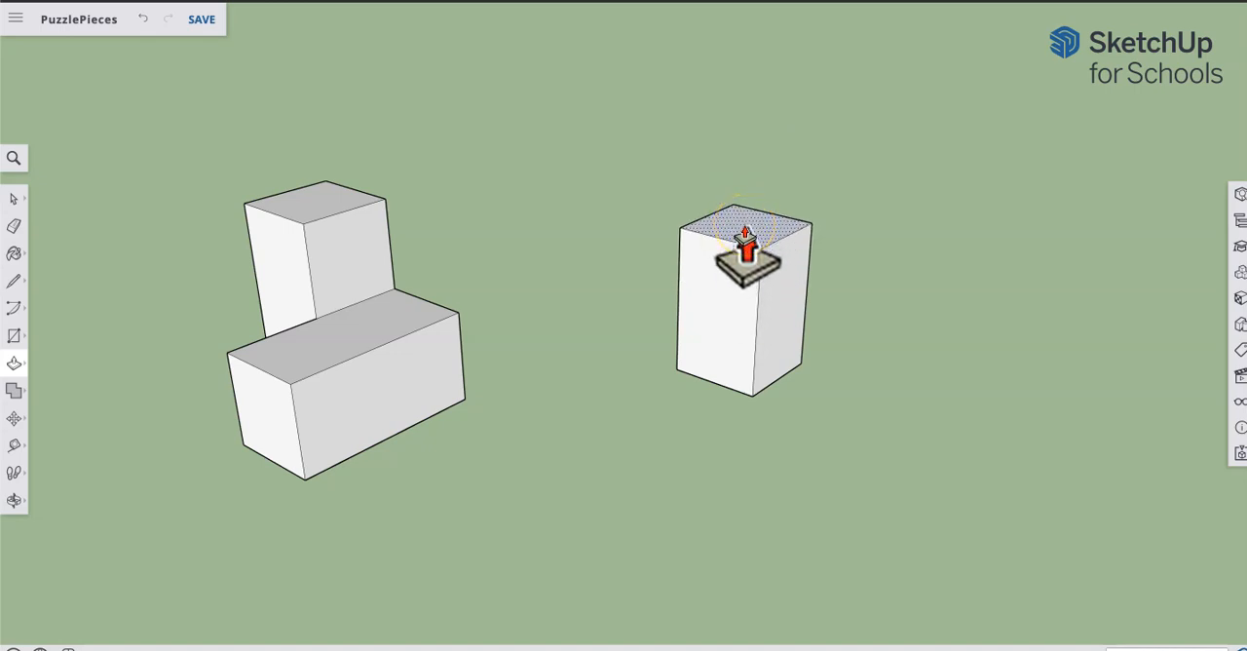
{"action": "left_click_drag", "start_coordinate": [745, 239], "coordinate": [757, 151]}
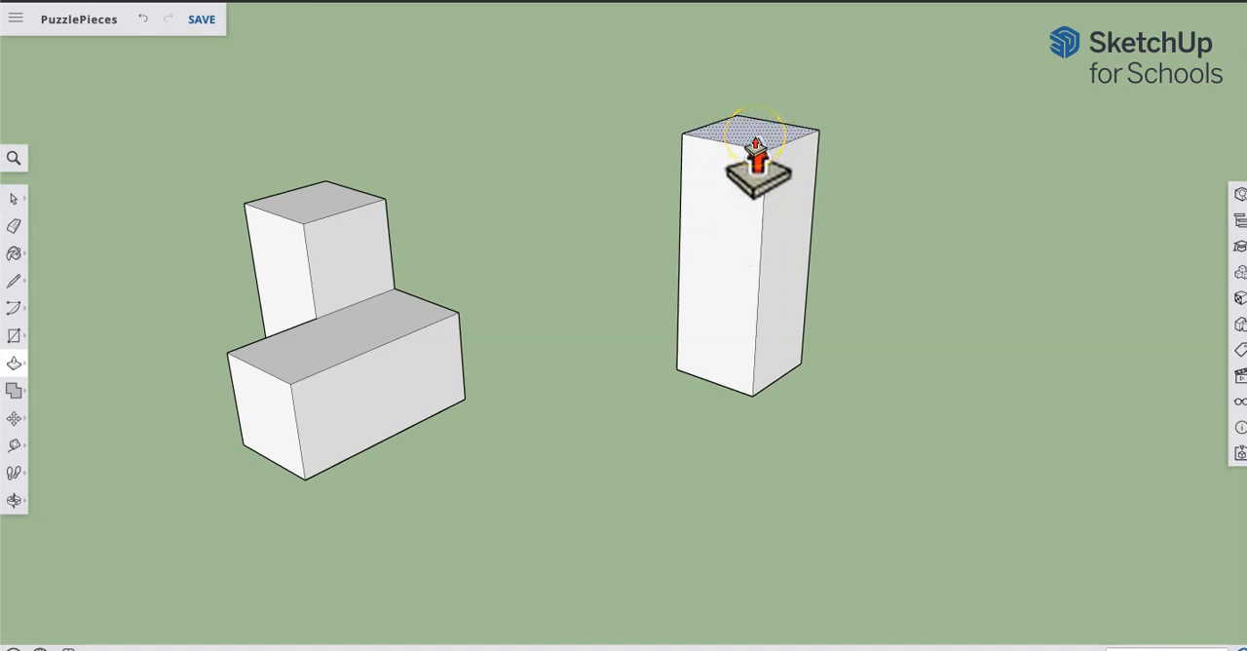
{"action": "key", "text": "Return"}
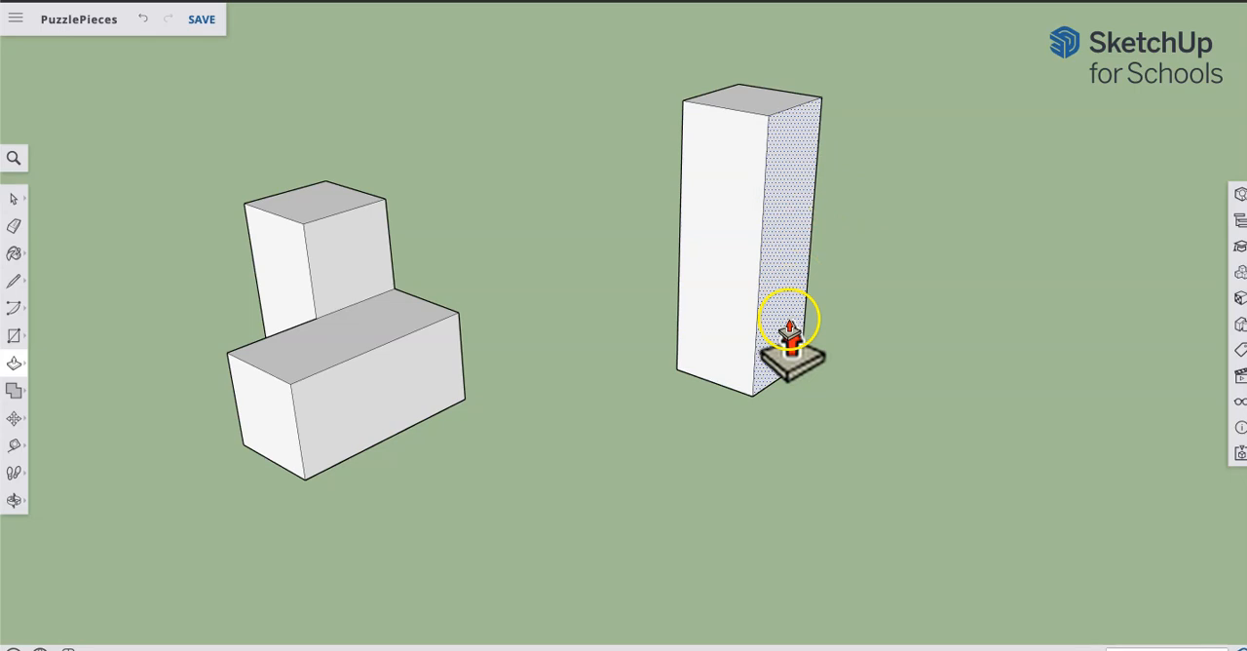
Step: Draw a rectangle over the lower two thirds of one vertical face of the new column, starting at its bottom corner
{"action": "key", "text": "r"}
{"action": "middle_click_drag", "start_coordinate": [854, 357], "coordinate": [799, 399]}
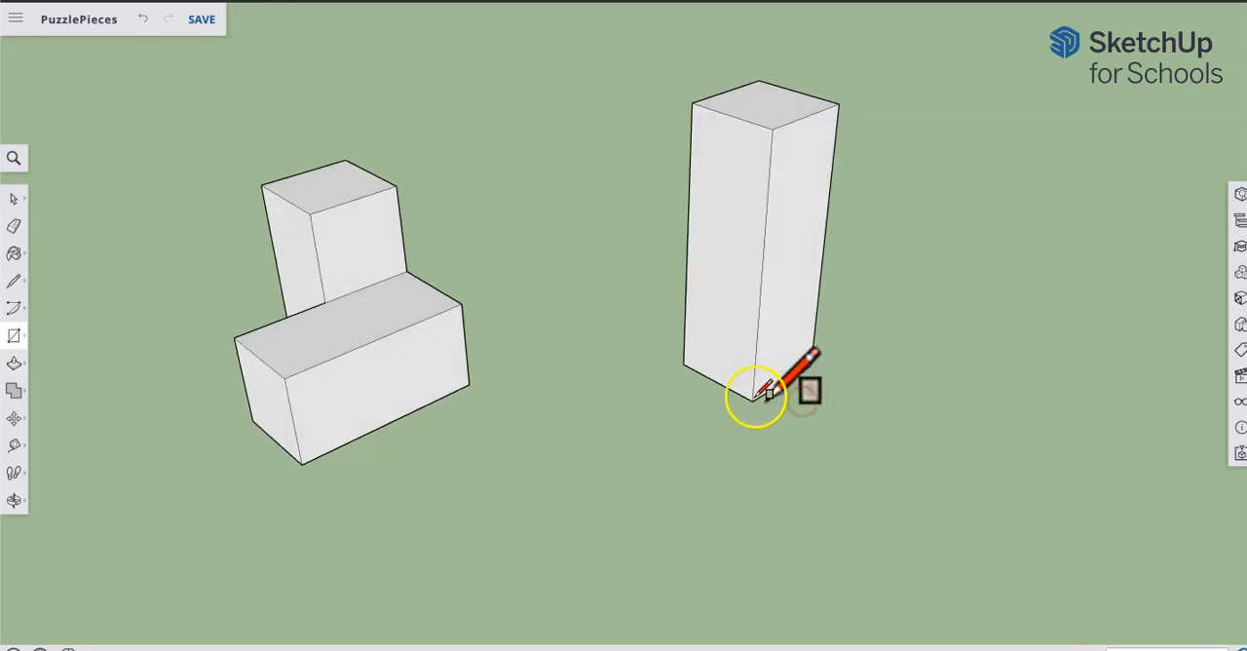
{"action": "left_click", "coordinate": [750, 397]}
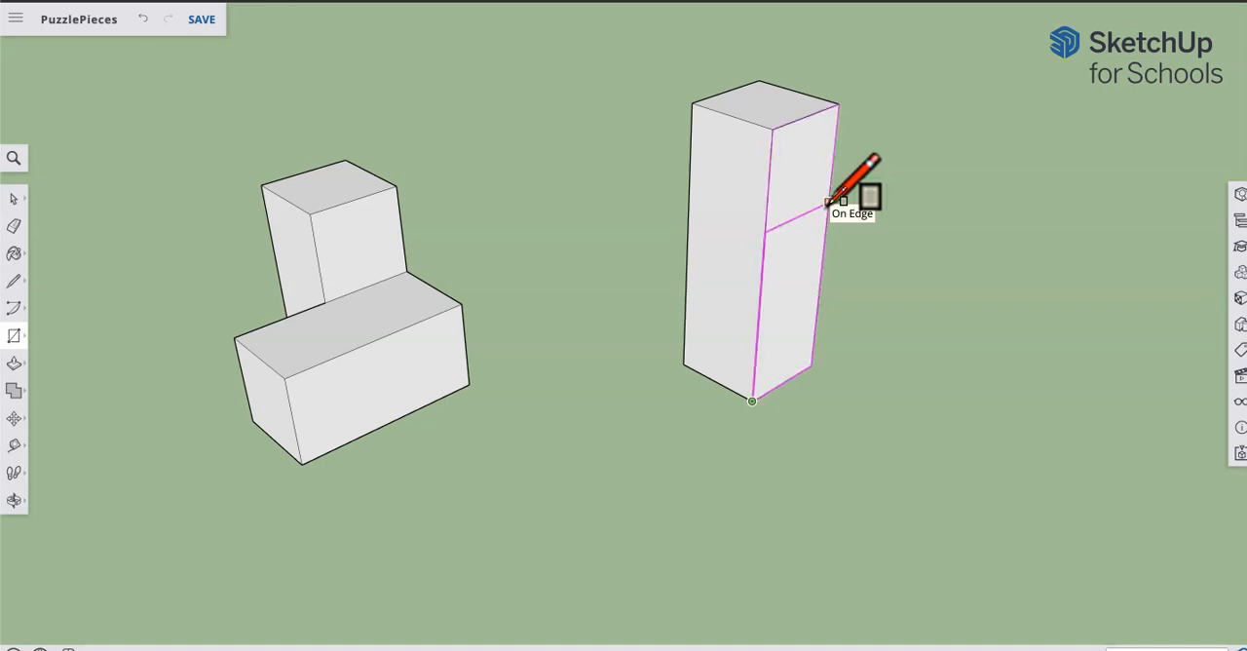
{"action": "left_click", "coordinate": [828, 203]}
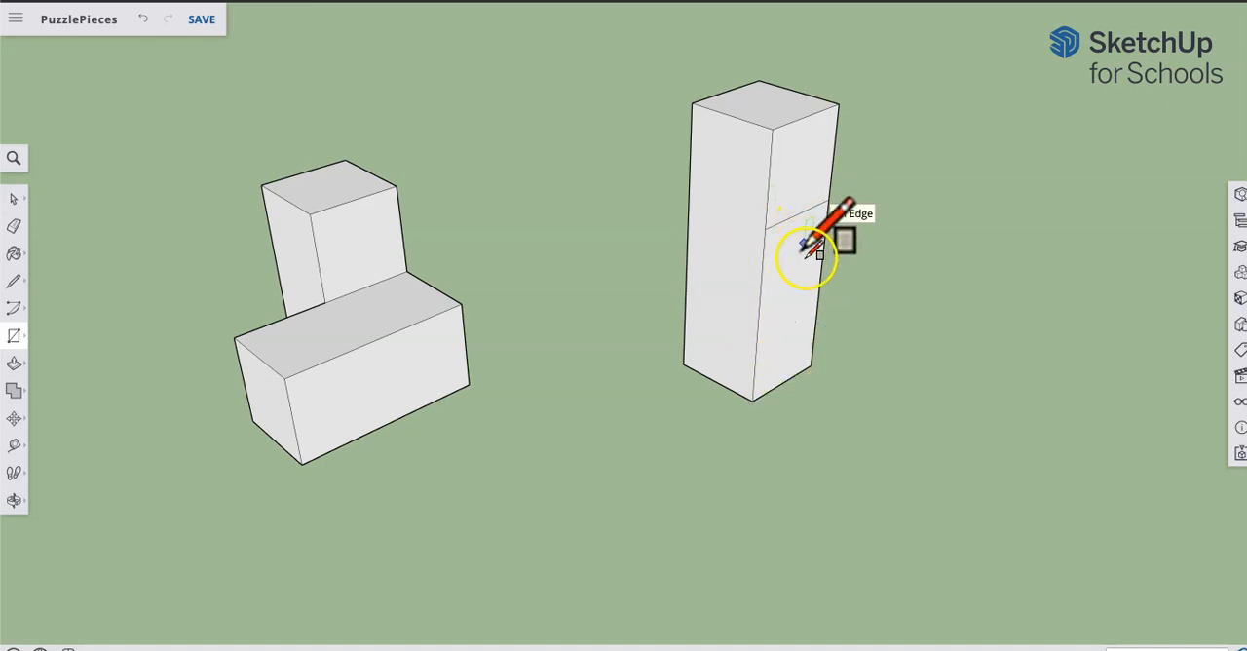
Step: Extrude the lower two thirds of the column's face outward one cube deep with Push/Pull in two equal increments
{"action": "key", "text": "p"}
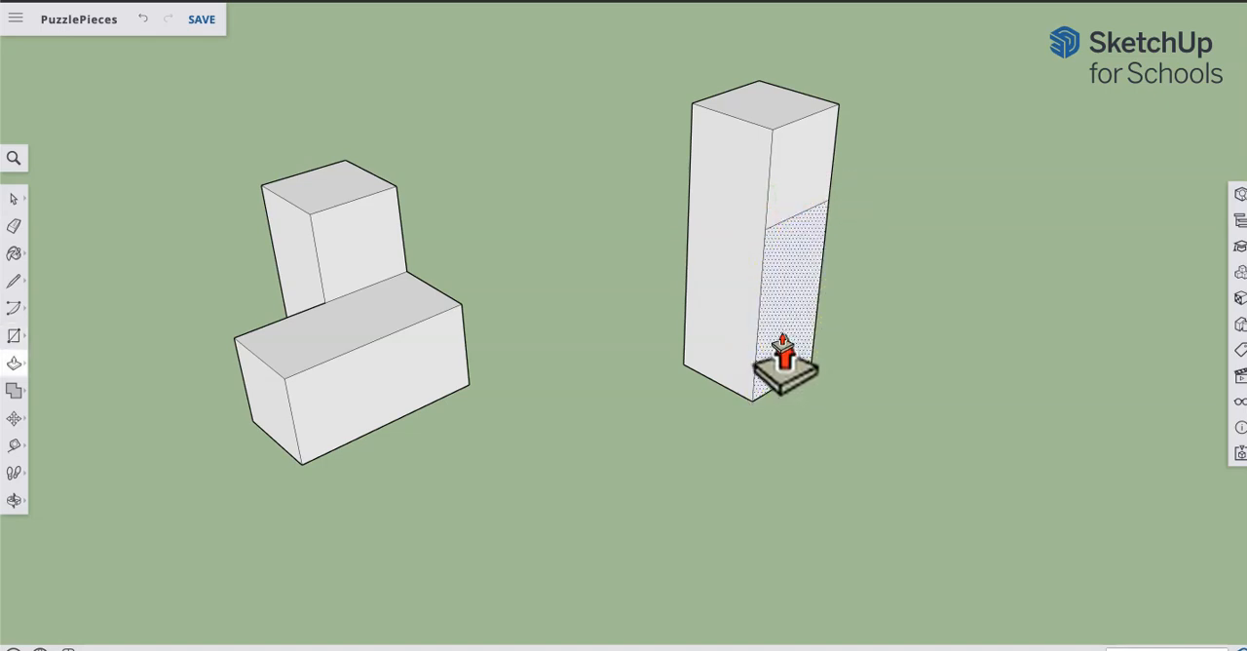
{"action": "left_click_drag", "start_coordinate": [787, 353], "coordinate": [833, 360]}
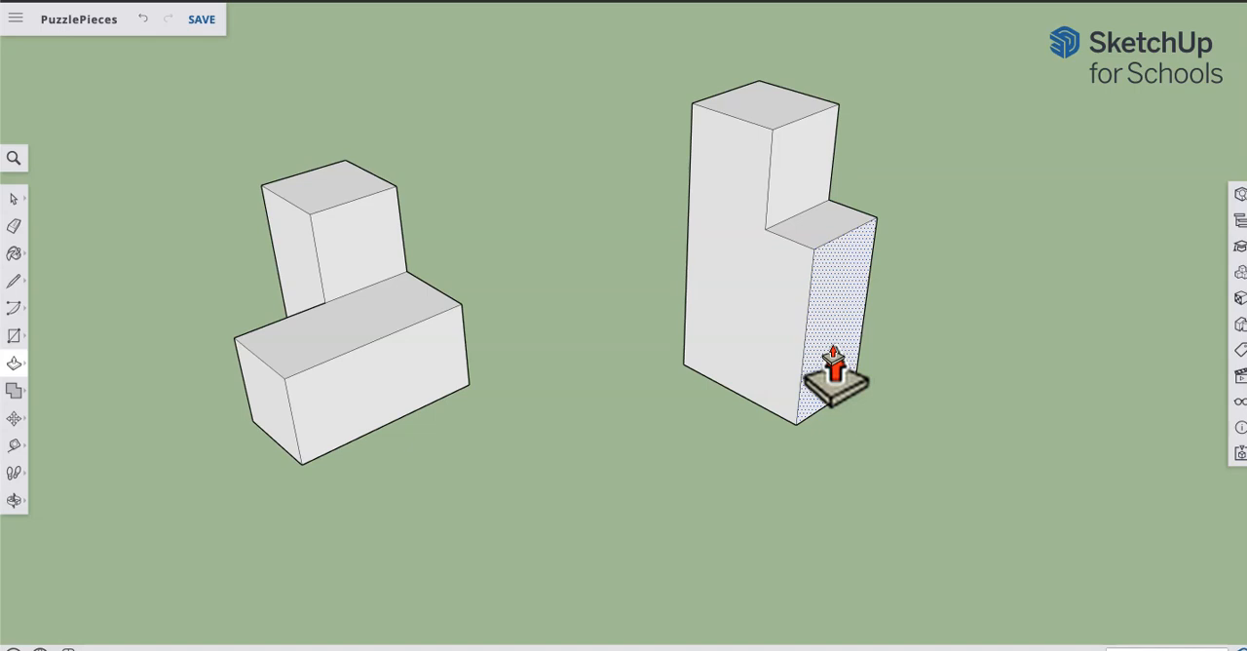
{"action": "double_click", "coordinate": [834, 373]}
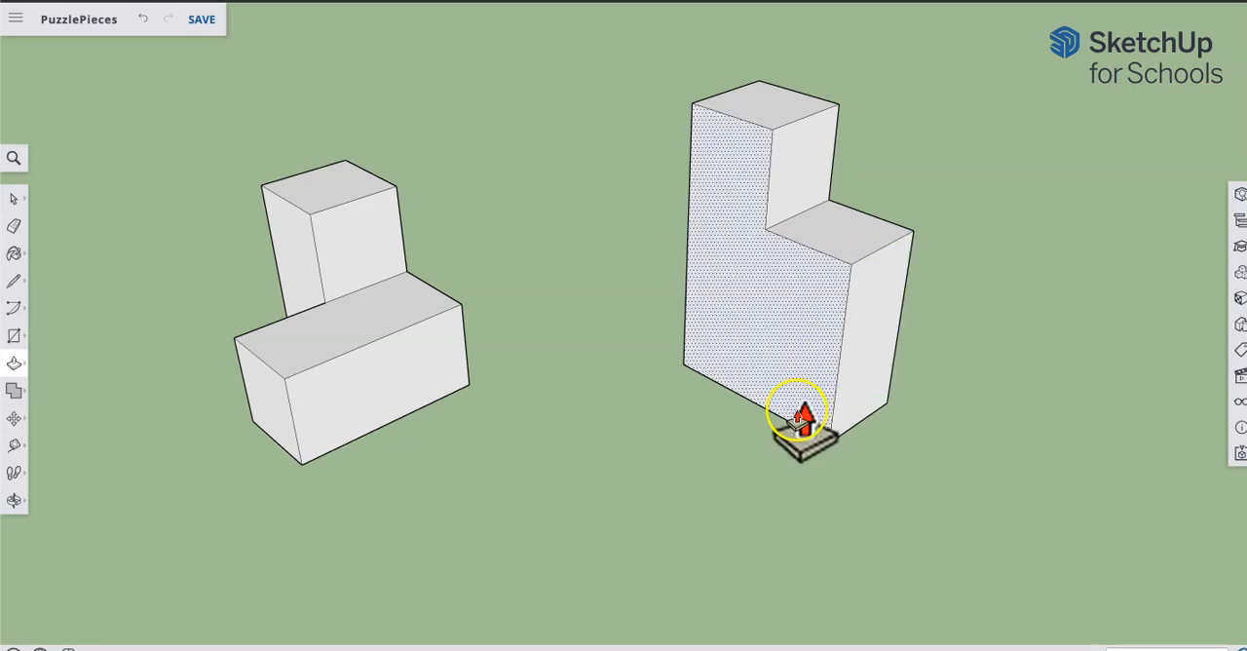
Step: Draw a one-cube square at the outer bottom corner of the second piece's broad L-shaped face and extrude it outward one cube deep
{"action": "left_click", "coordinate": [14, 280]}
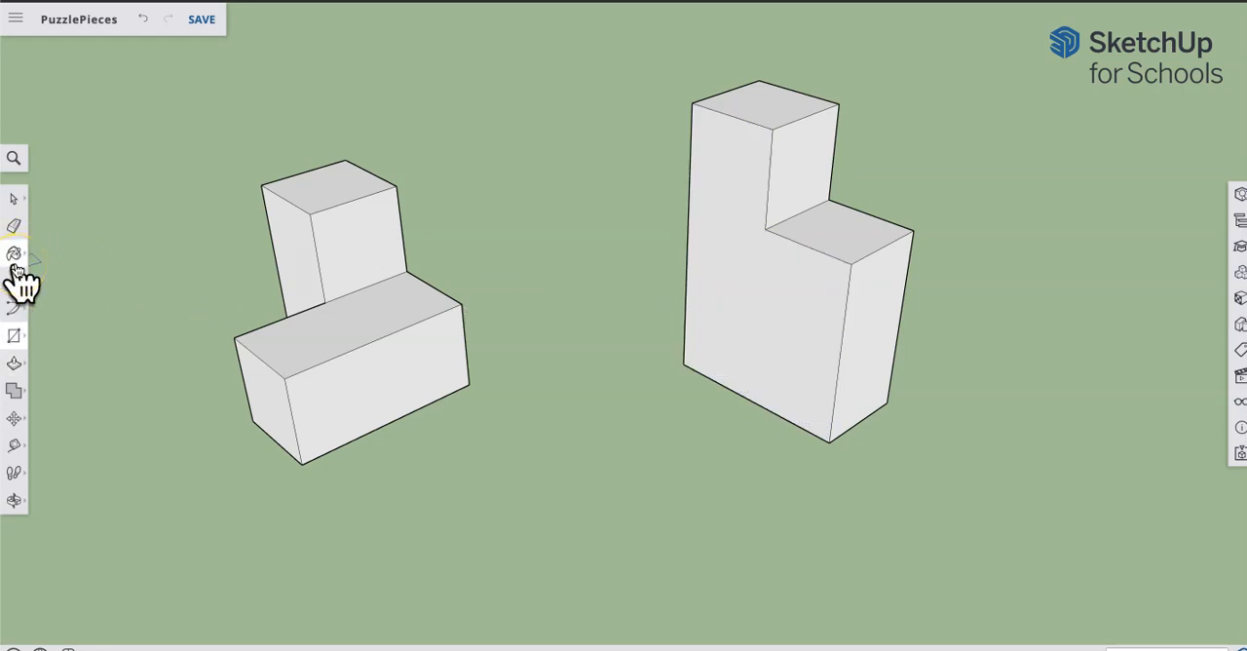
{"action": "left_click", "coordinate": [829, 441]}
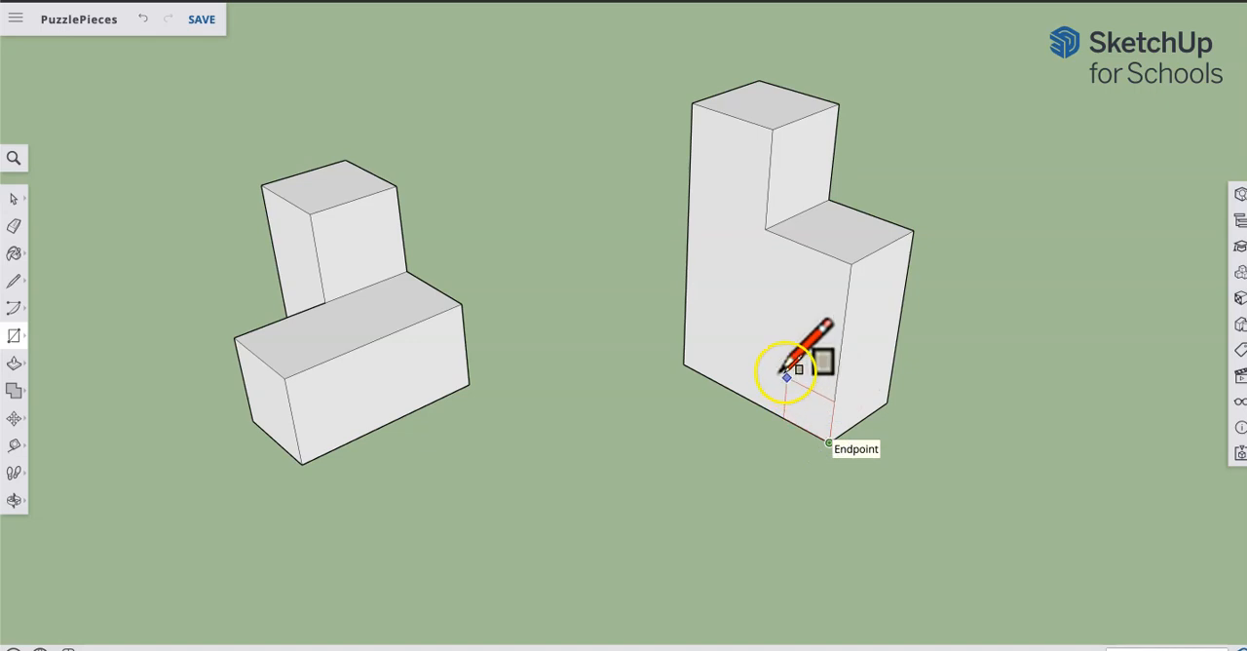
{"action": "left_click", "coordinate": [756, 309]}
{"action": "left_click", "coordinate": [791, 388]}
{"action": "key", "text": "p"}
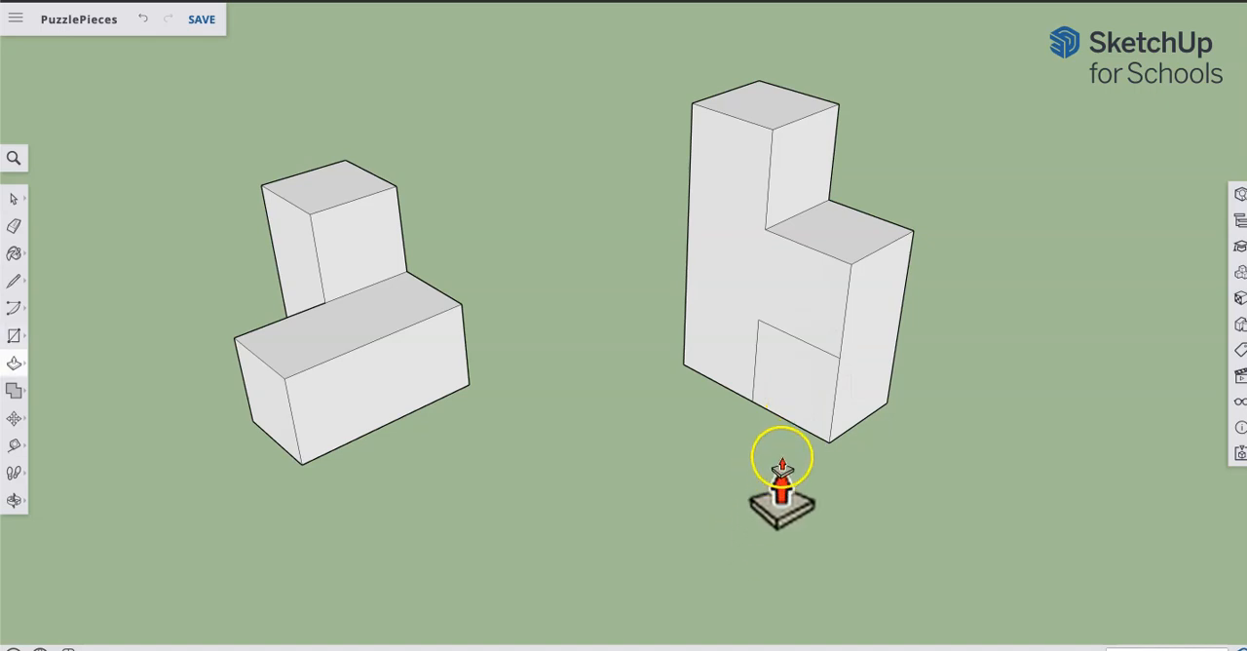
{"action": "left_click_drag", "start_coordinate": [800, 414], "coordinate": [748, 440]}
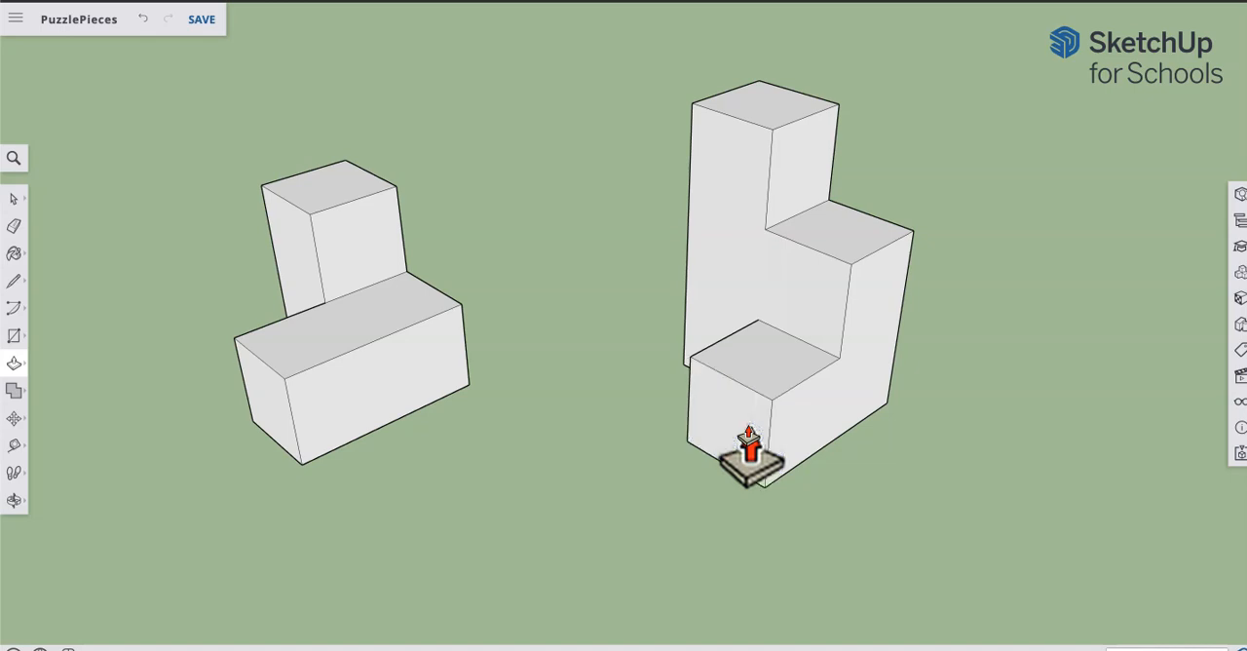
Step: Orbit around the two finished puzzle pieces and zoom out to view both together from above
{"action": "middle_click_drag", "start_coordinate": [556, 421], "coordinate": [389, 357]}
{"action": "middle_click_drag", "start_coordinate": [576, 237], "coordinate": [664, 346]}
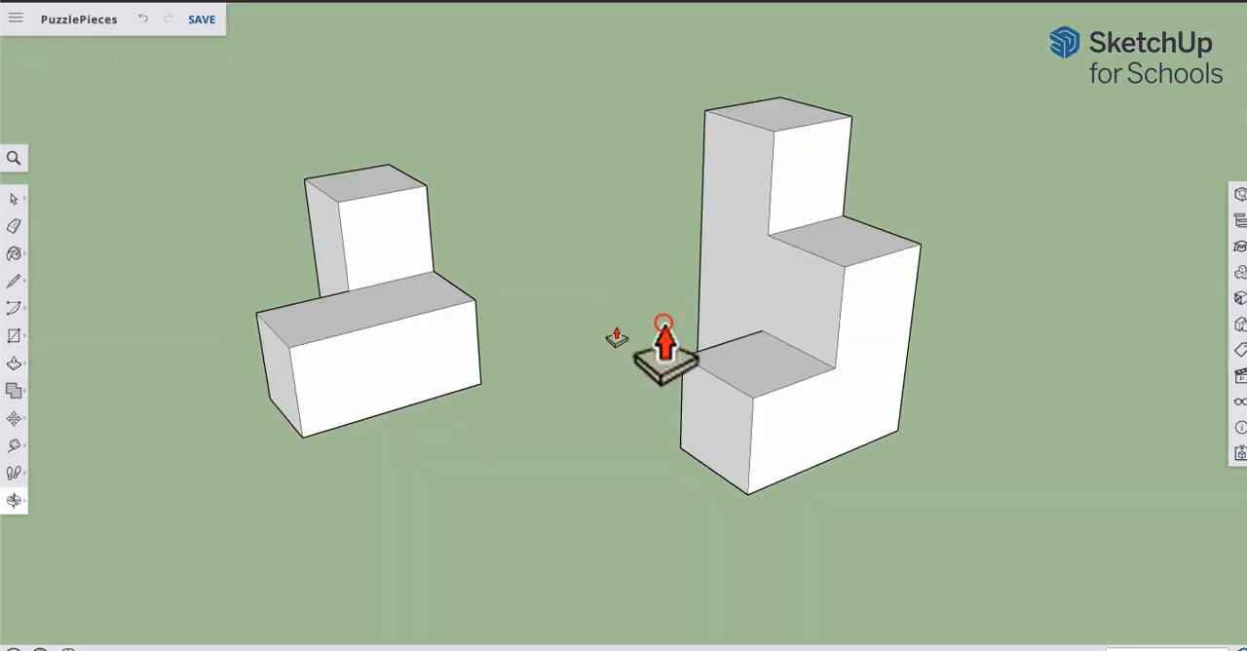
{"action": "scroll", "coordinate": [571, 331], "scroll_direction": "down", "scroll_amount": 5}
{"action": "middle_click_drag", "start_coordinate": [556, 325], "coordinate": [468, 337], "text": "shift"}
{"action": "middle_click_drag", "start_coordinate": [852, 205], "coordinate": [840, 264]}
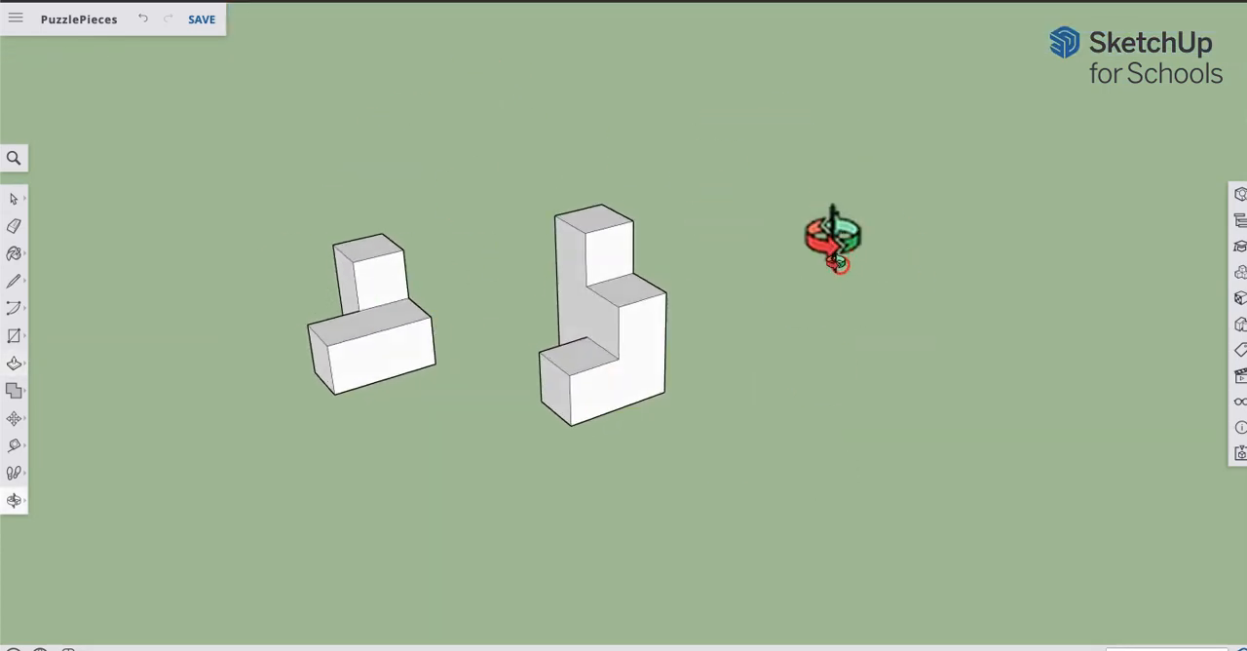
{"action": "middle_click_drag", "start_coordinate": [516, 297], "coordinate": [583, 339], "text": "shift"}
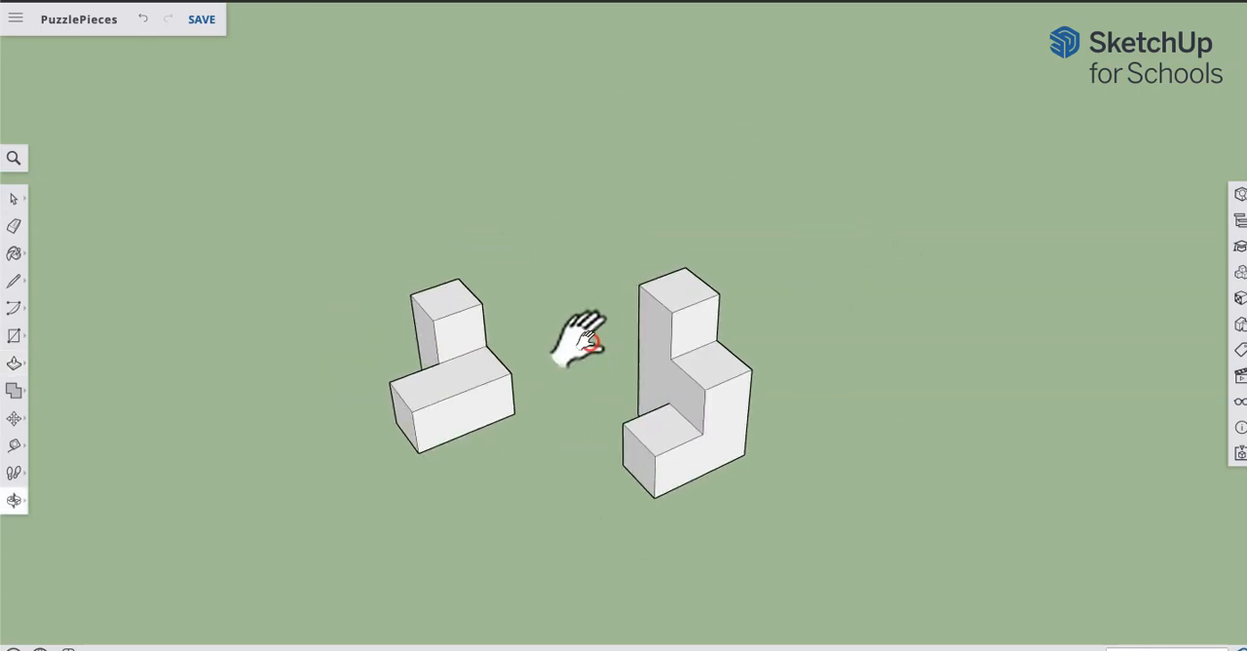
{"action": "scroll", "coordinate": [590, 286], "scroll_direction": "down", "scroll_amount": 1}
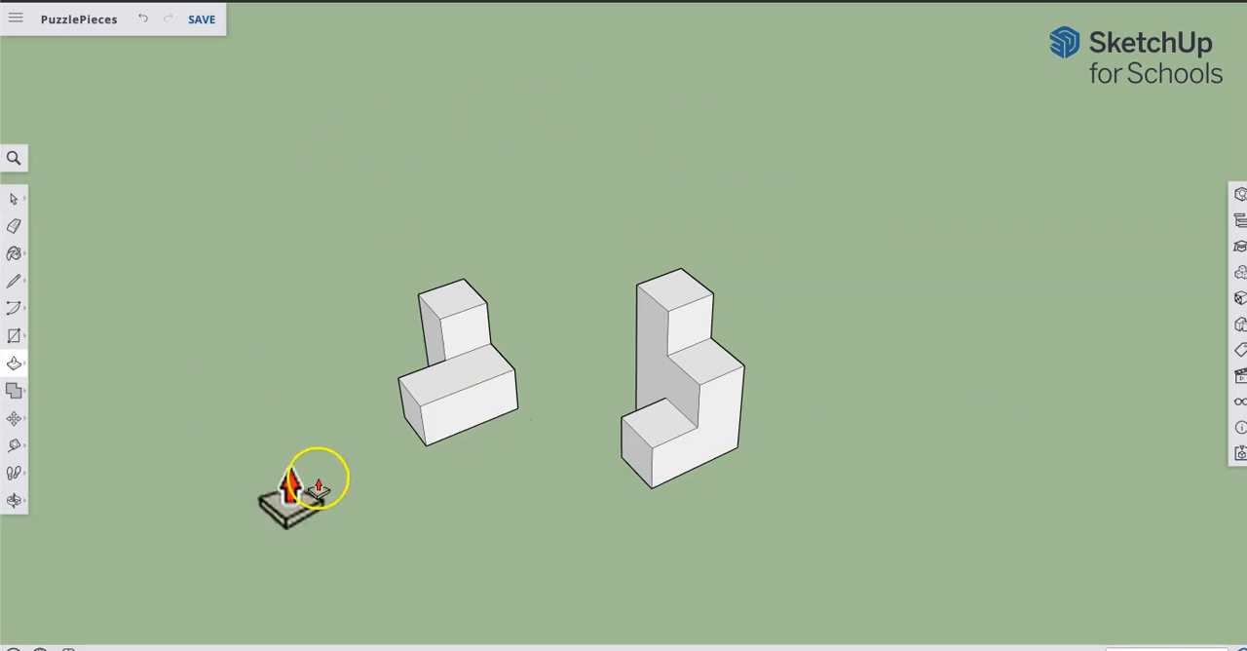
{"action": "middle_click_drag", "start_coordinate": [420, 197], "coordinate": [399, 212]}
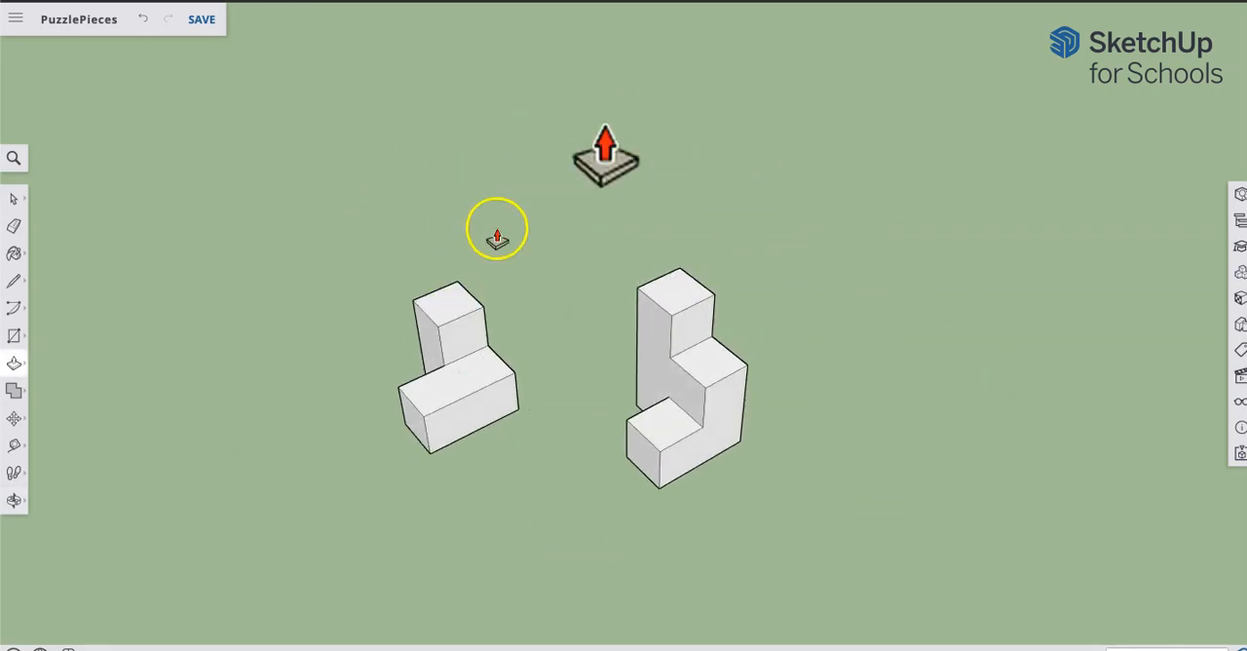
Step: Download the current view of both puzzle pieces as a PNG image, keeping the default export size and background
{"action": "left_click", "coordinate": [17, 21]}
{"action": "left_click", "coordinate": [83, 247]}
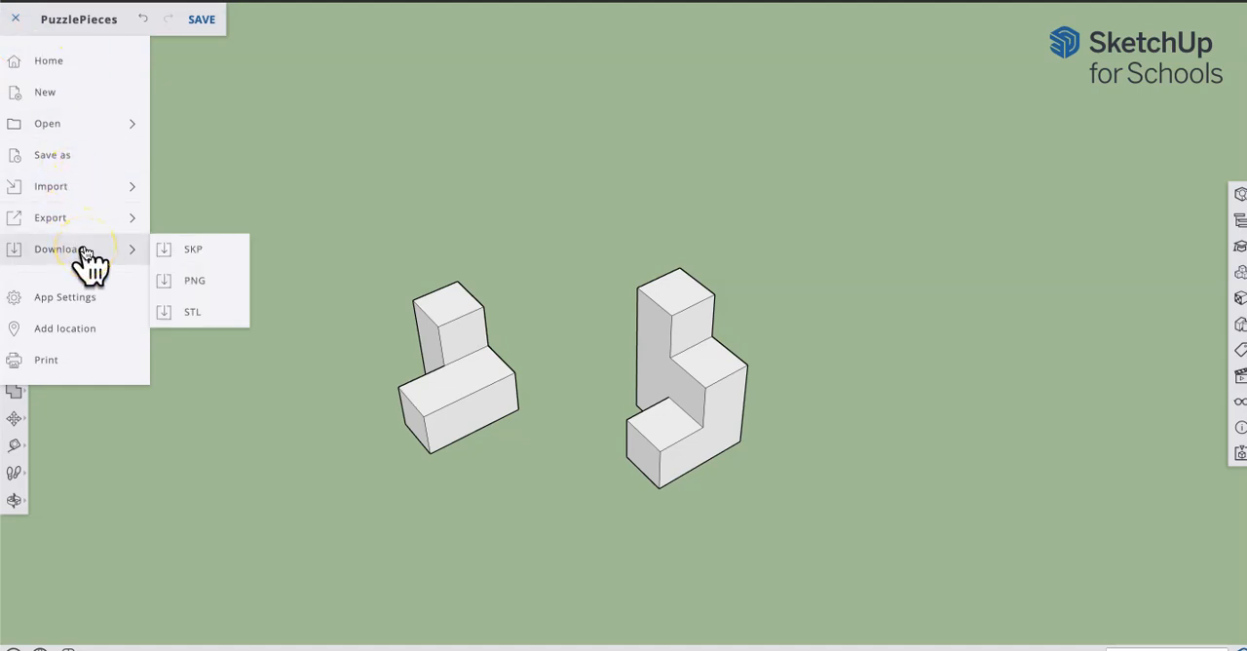
{"action": "left_click", "coordinate": [93, 251]}
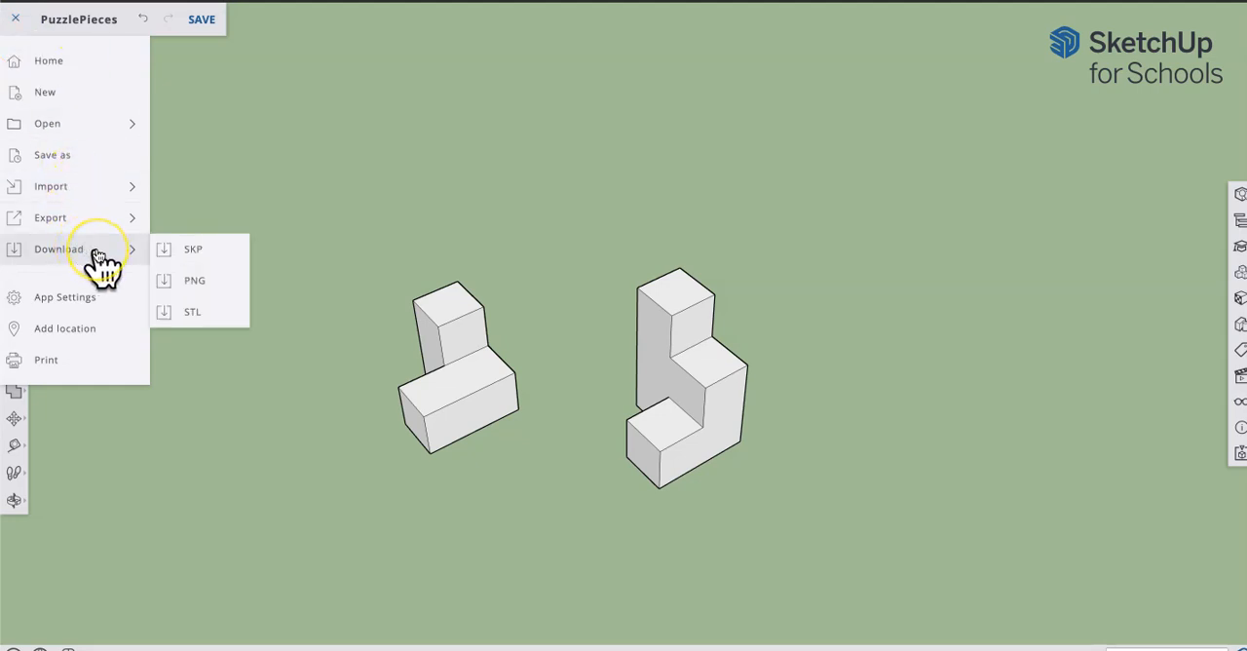
{"action": "left_click", "coordinate": [225, 282]}
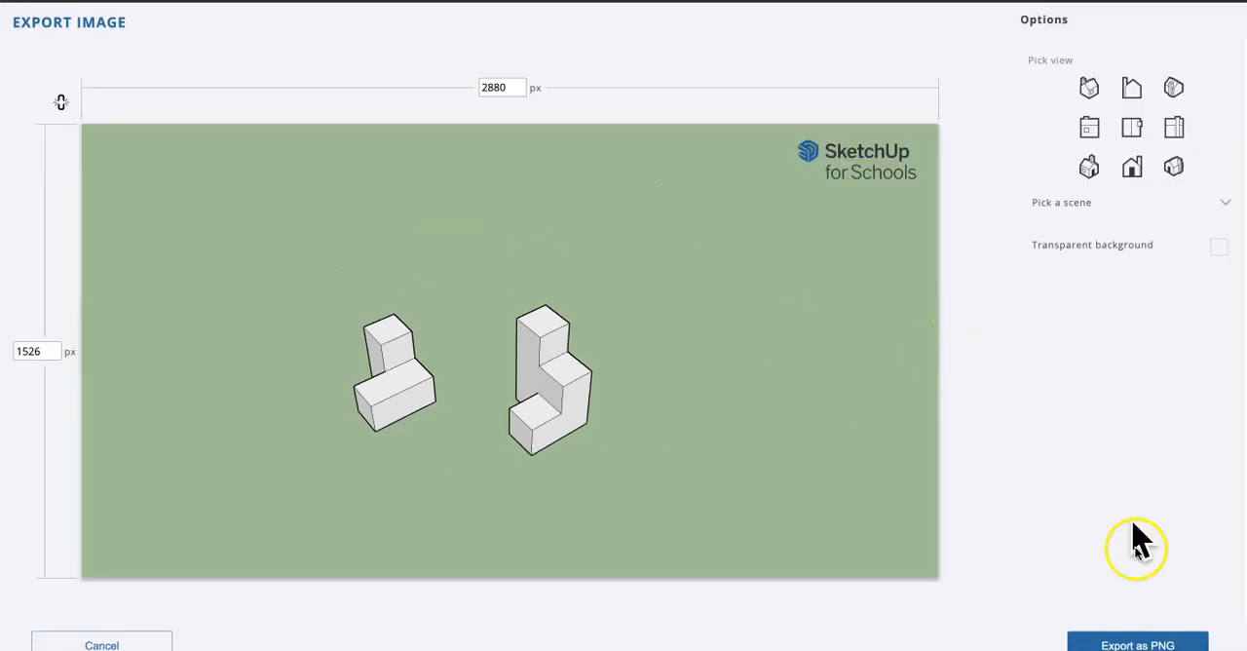
{"action": "left_click", "coordinate": [1123, 645]}
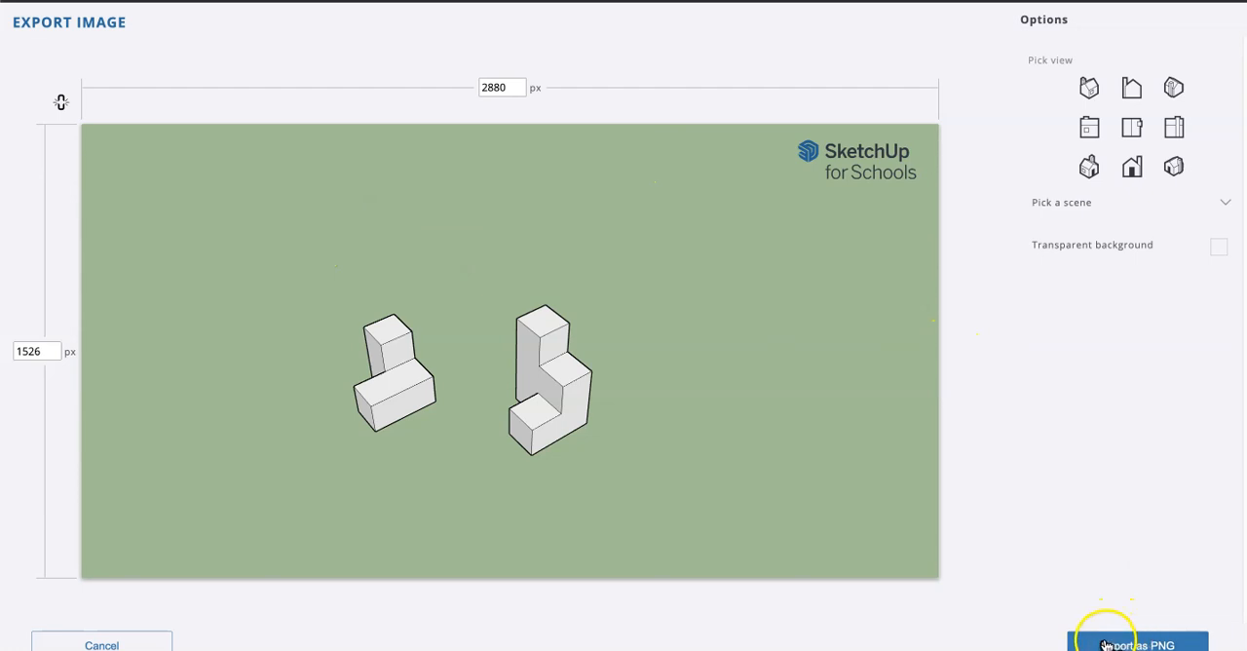